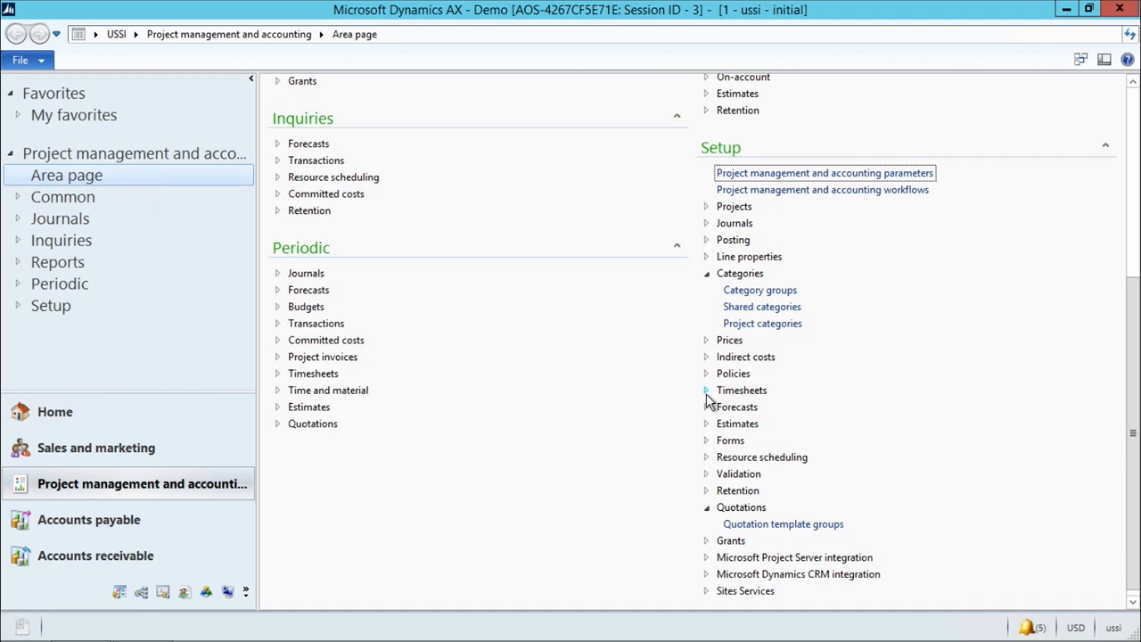
Create a timesheet period type named WeekDemo with the frequency Week in the project management setup
click(706, 391)
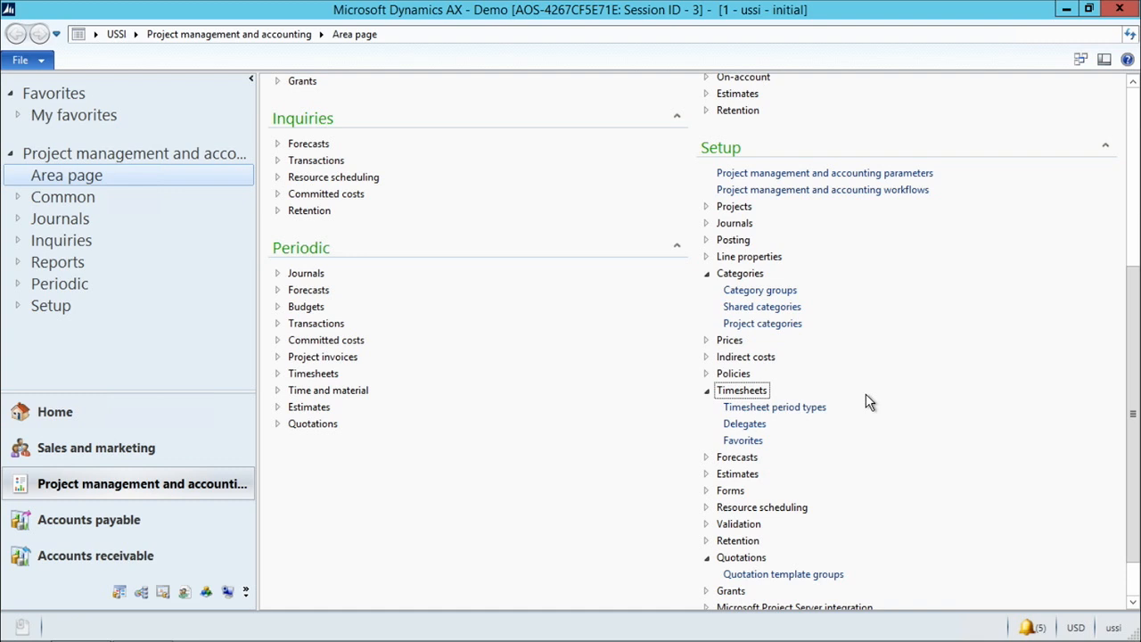
click(821, 409)
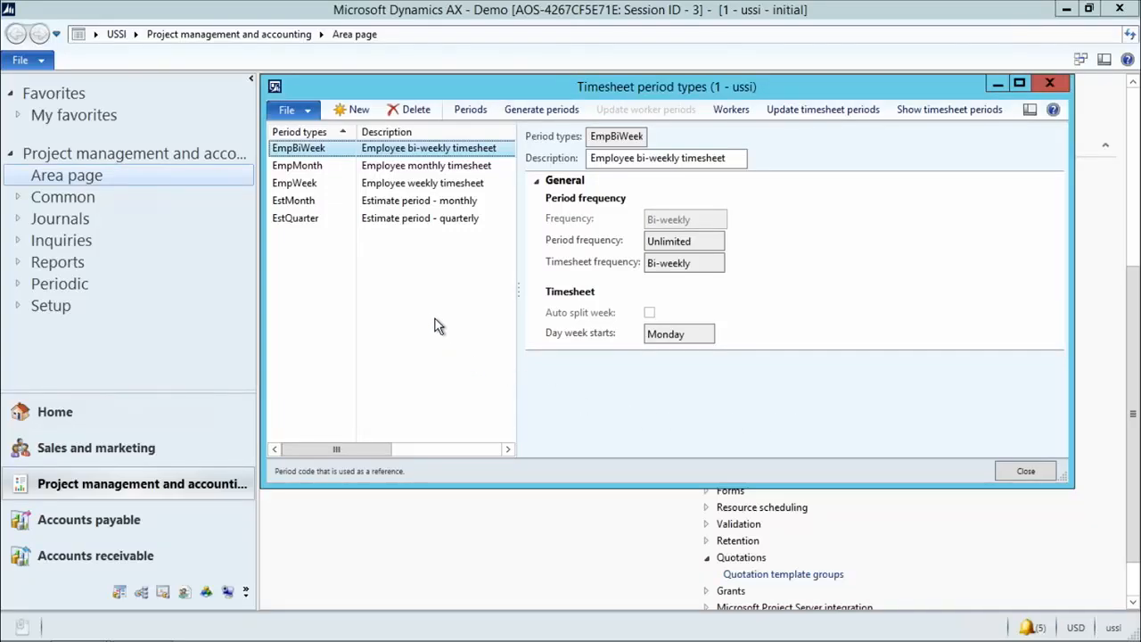
click(357, 111)
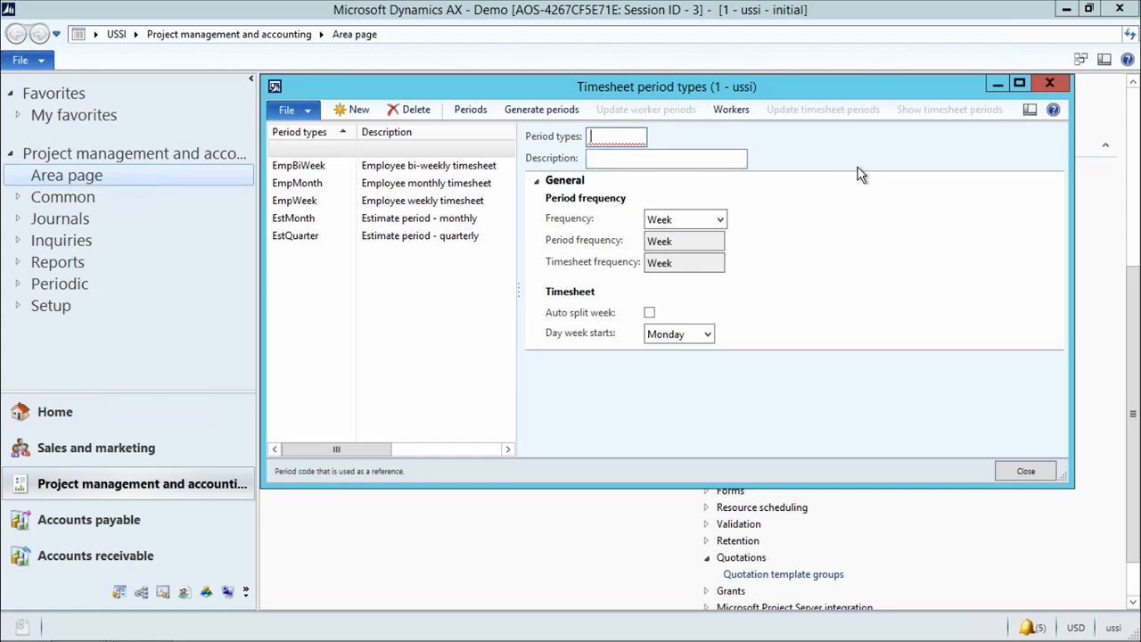
text(WeekDemo)
click(718, 219)
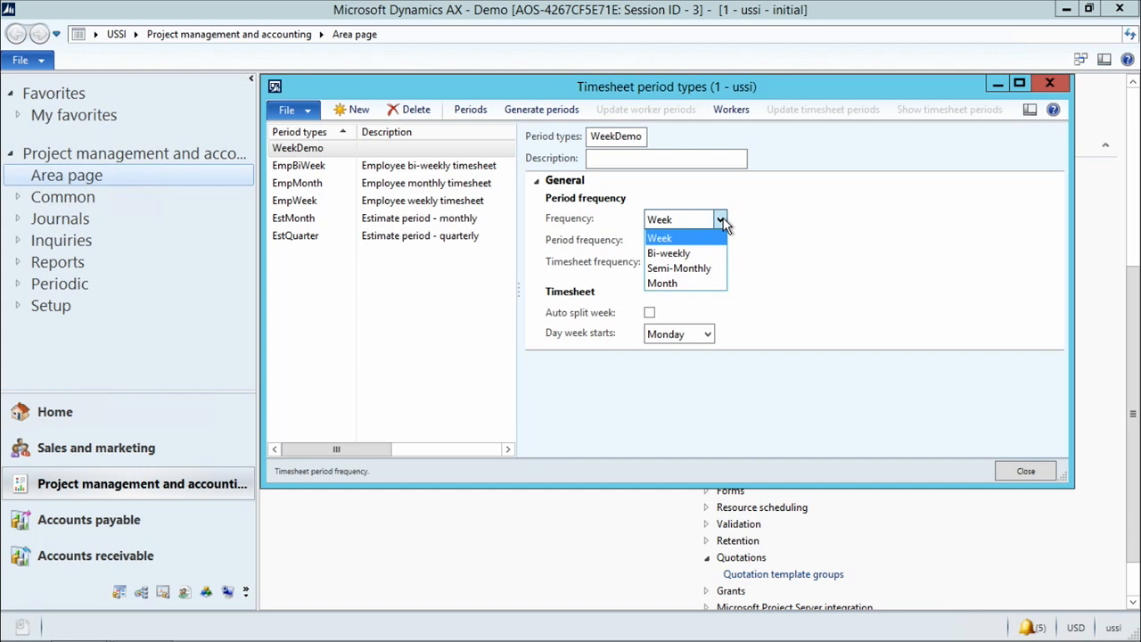
click(690, 236)
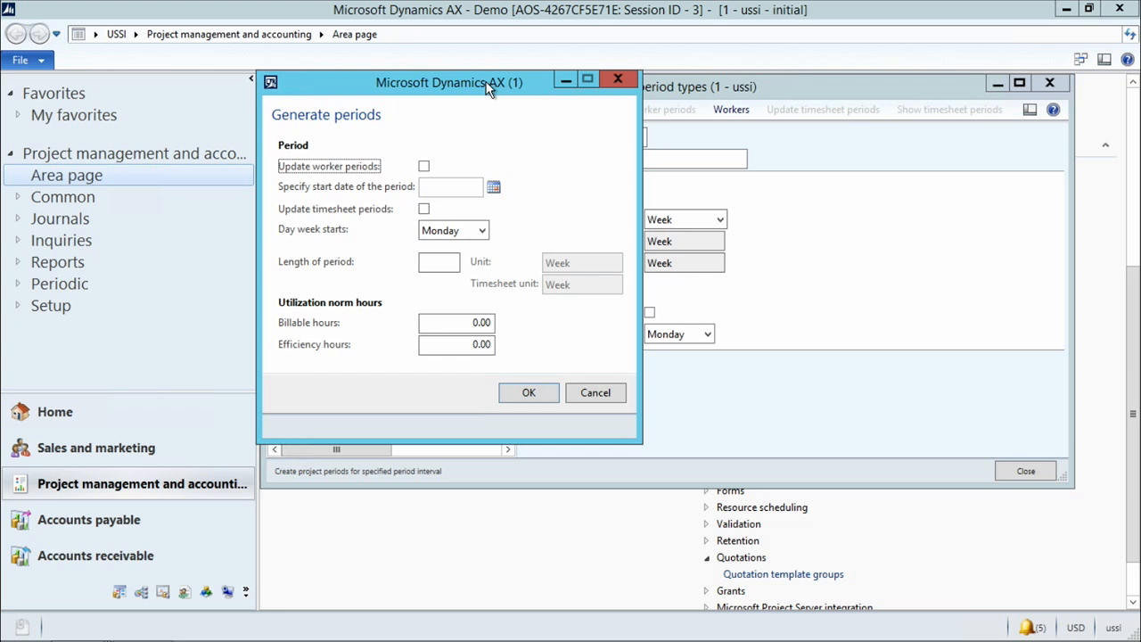
Generate 100 weekly periods for WeekDemo starting 4/7/2014, with worker periods and timesheet periods both updated
drag(490, 82, 496, 100)
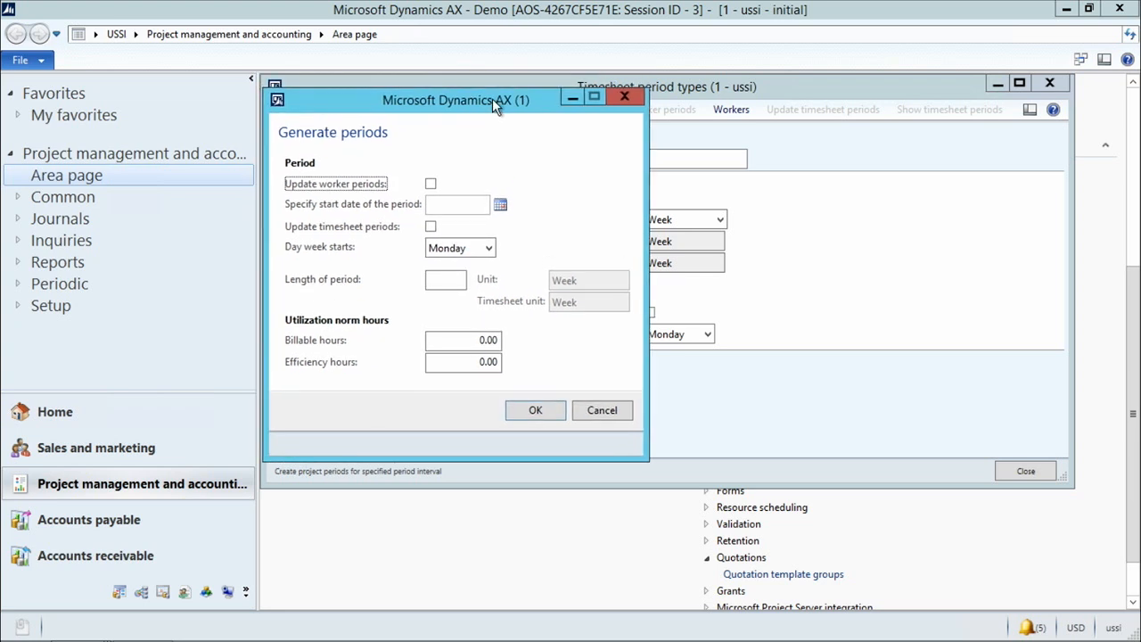
click(431, 186)
click(430, 228)
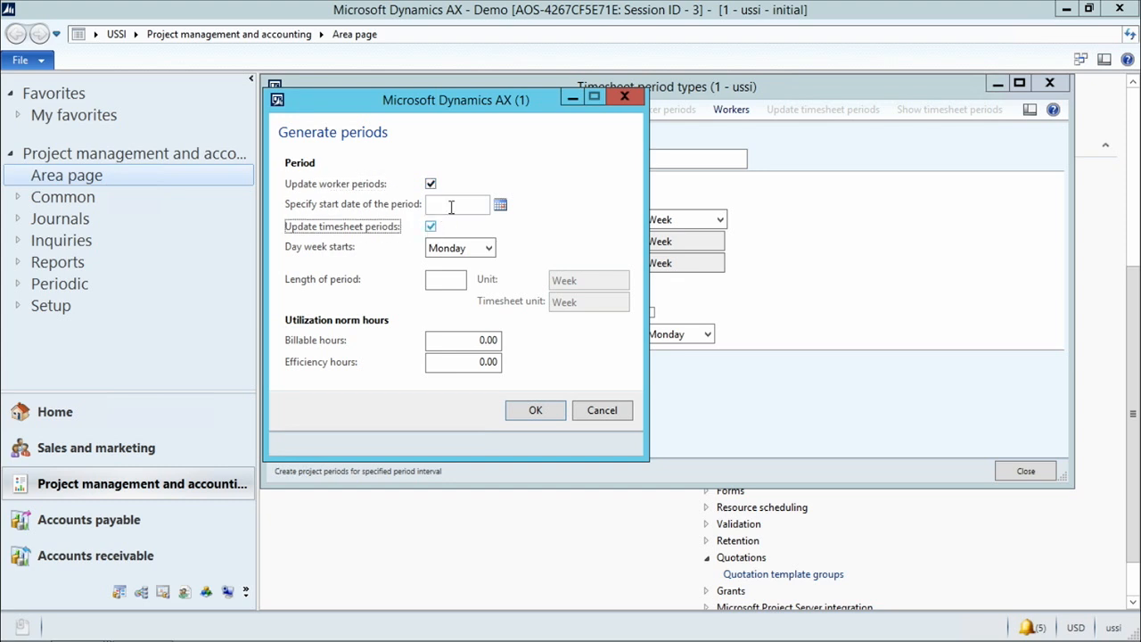
click(500, 206)
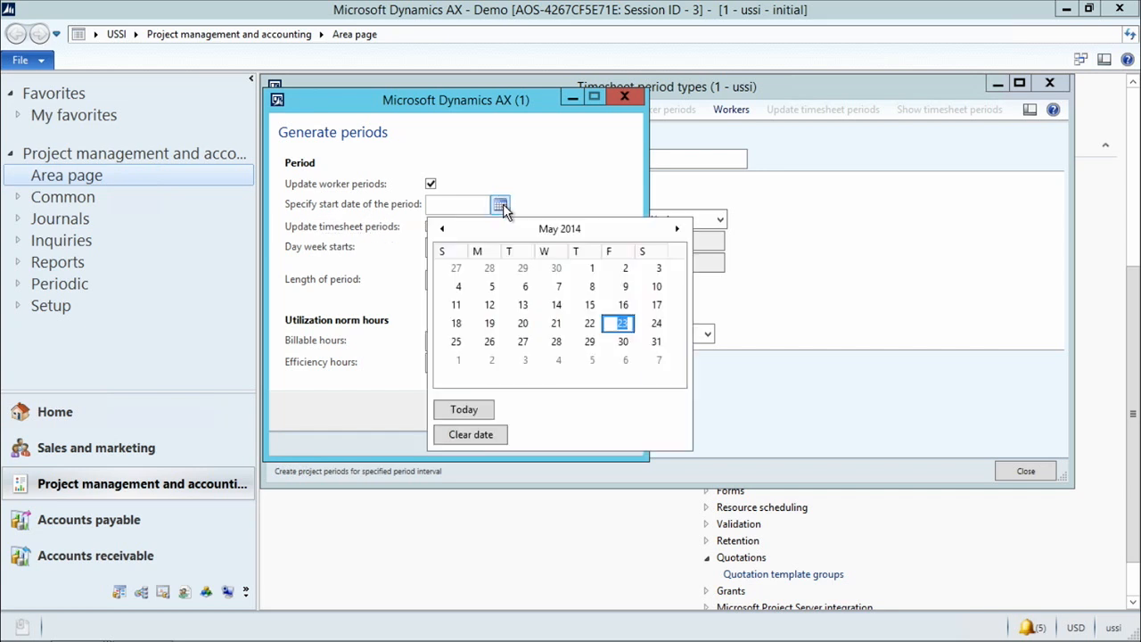
click(443, 230)
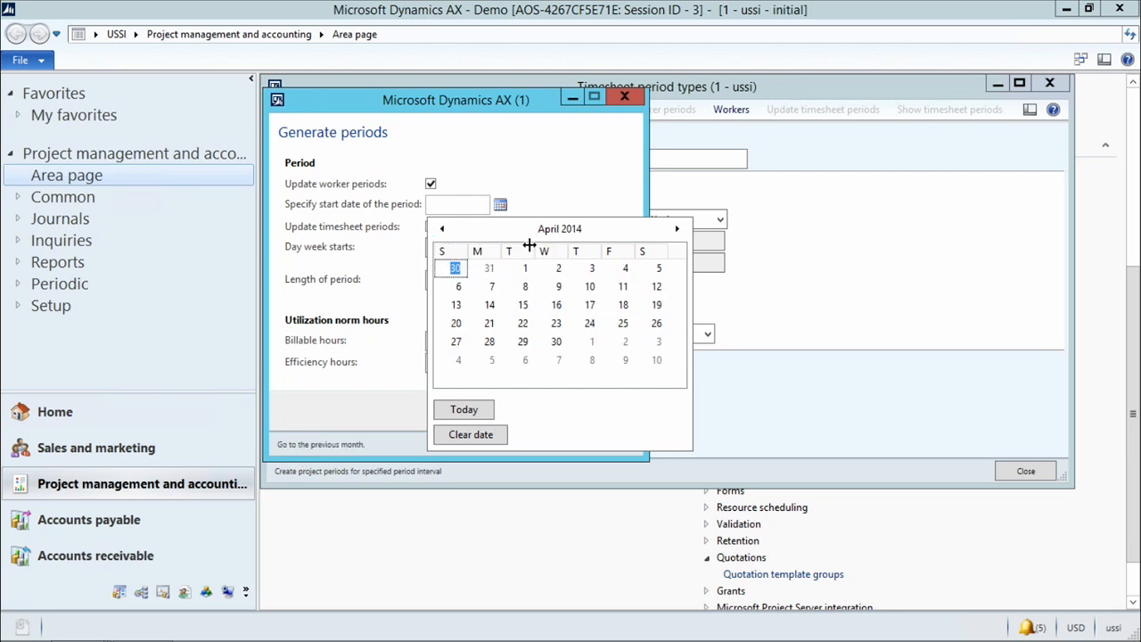
click(489, 286)
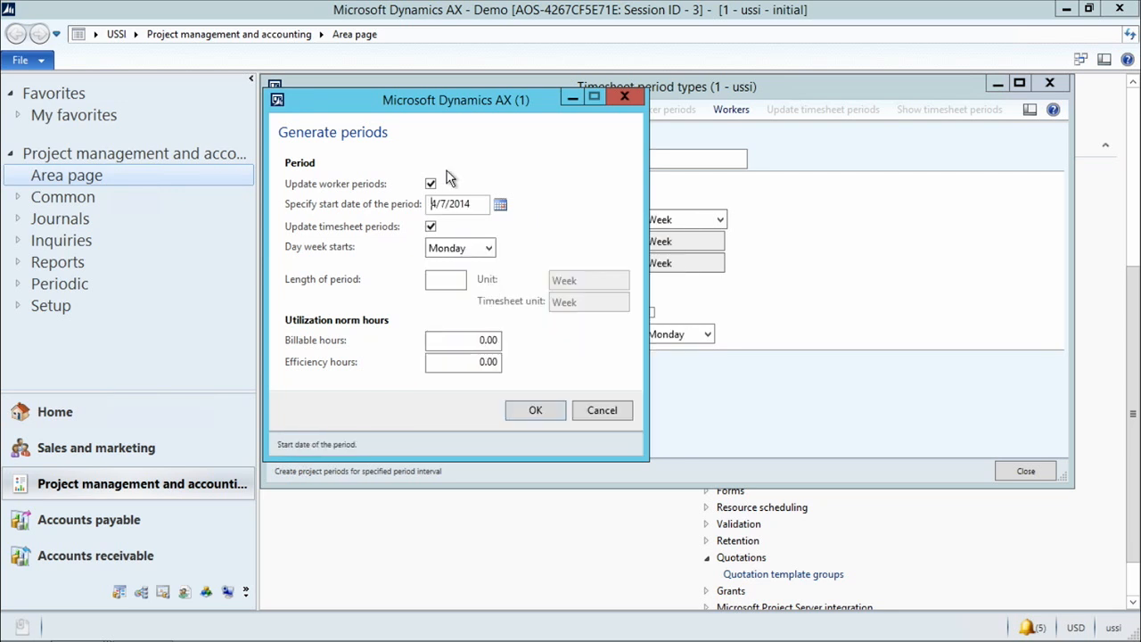
click(452, 279)
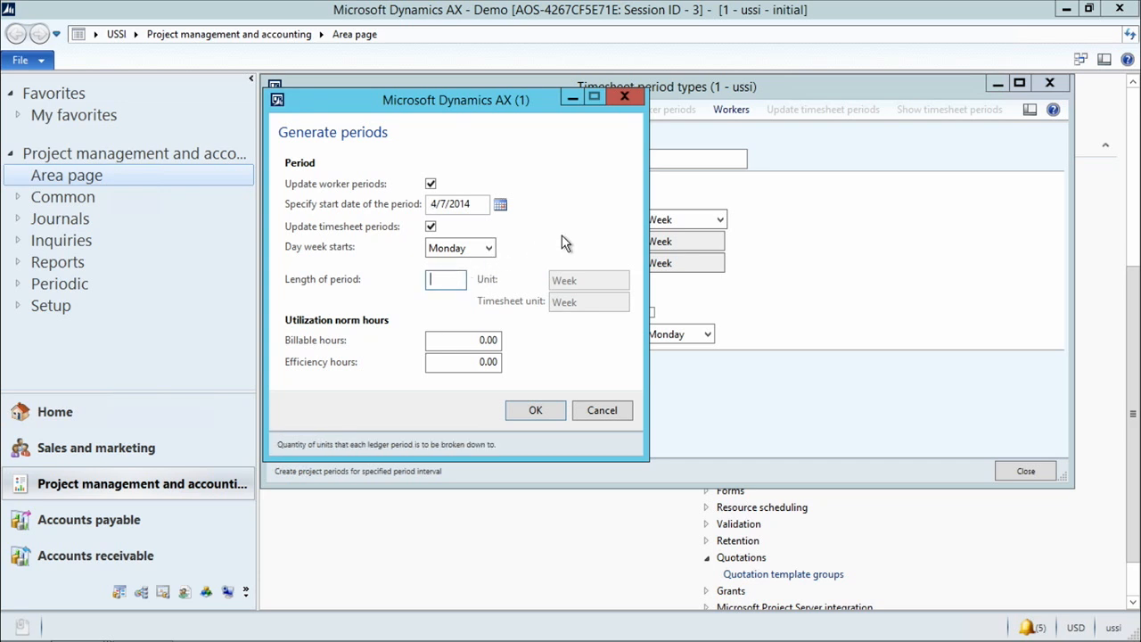
text(100)
click(534, 413)
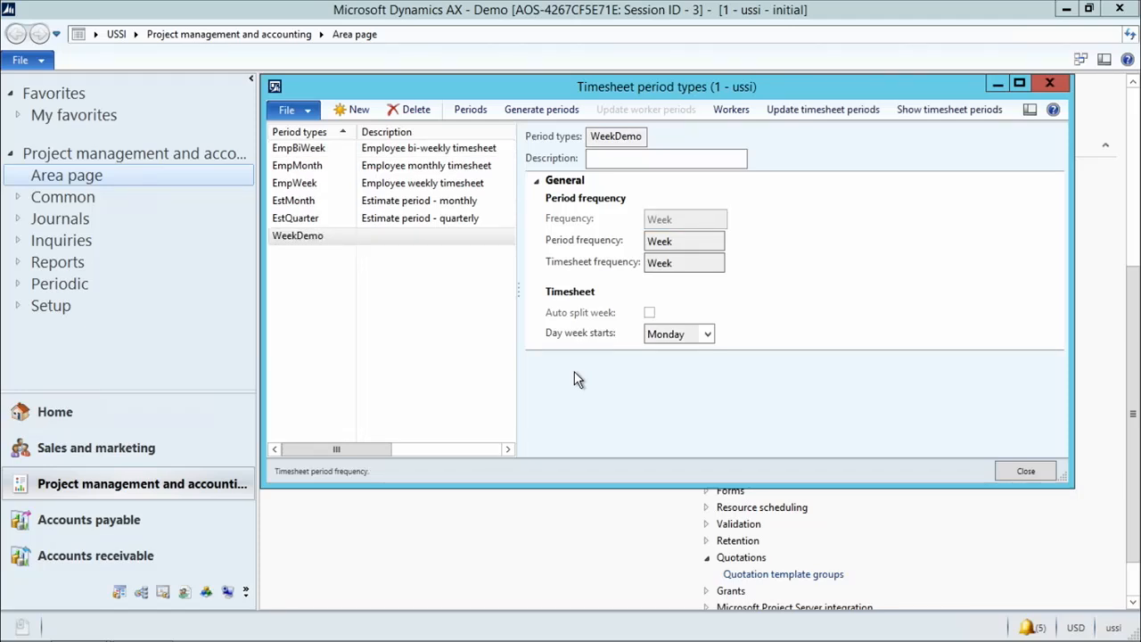
Review the timesheet periods generated for WeekDemo, and close the period types form
click(921, 109)
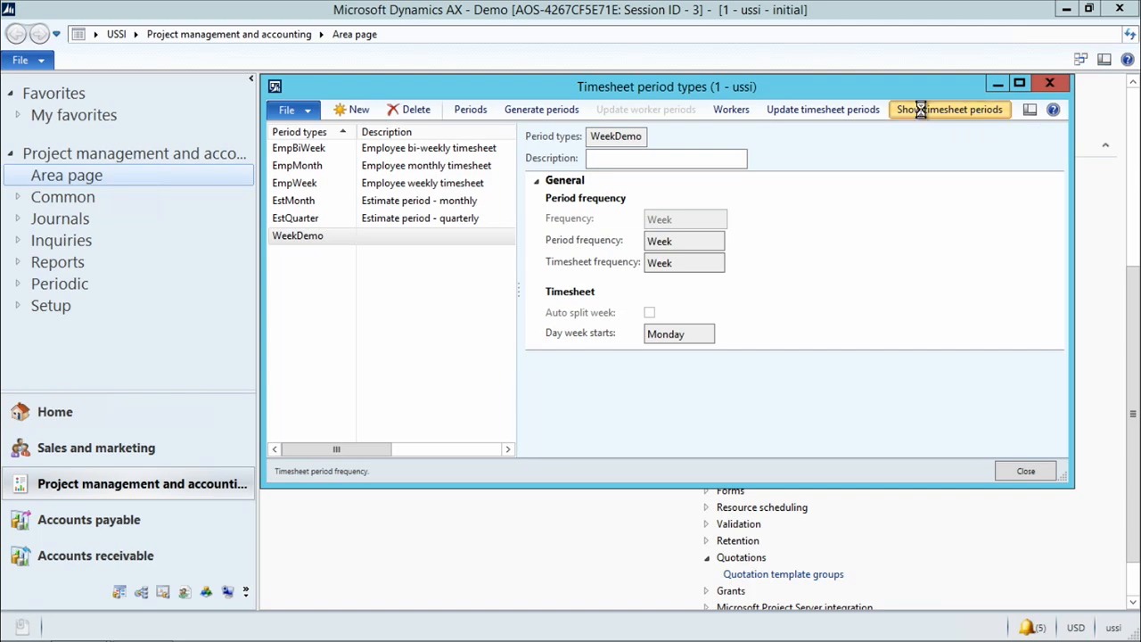
drag(759, 173, 758, 381)
click(732, 464)
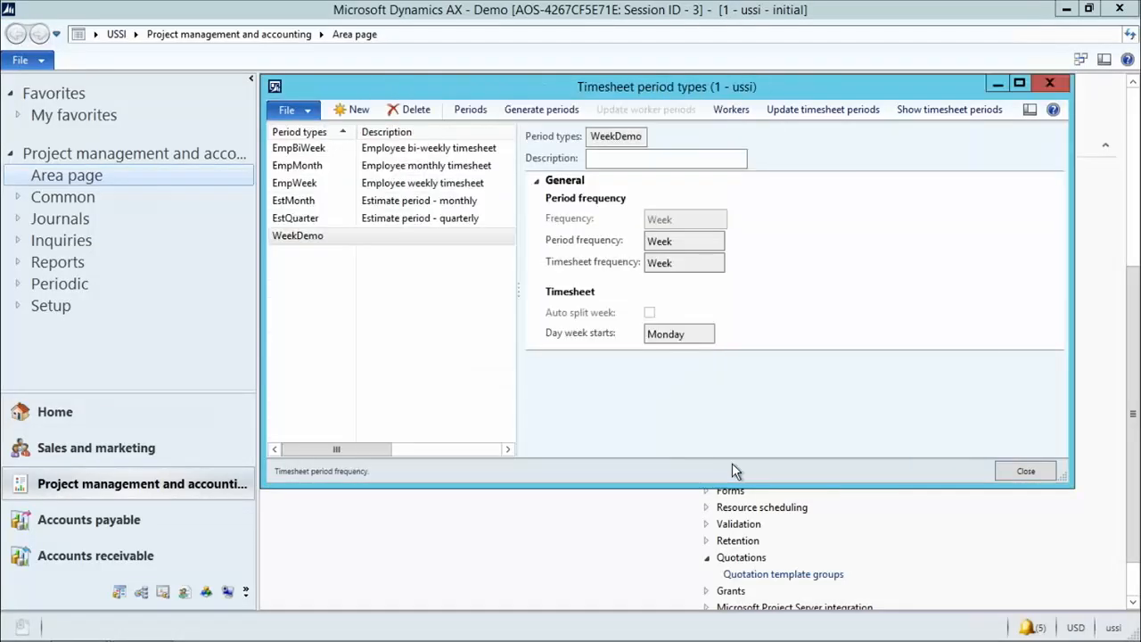
click(1012, 473)
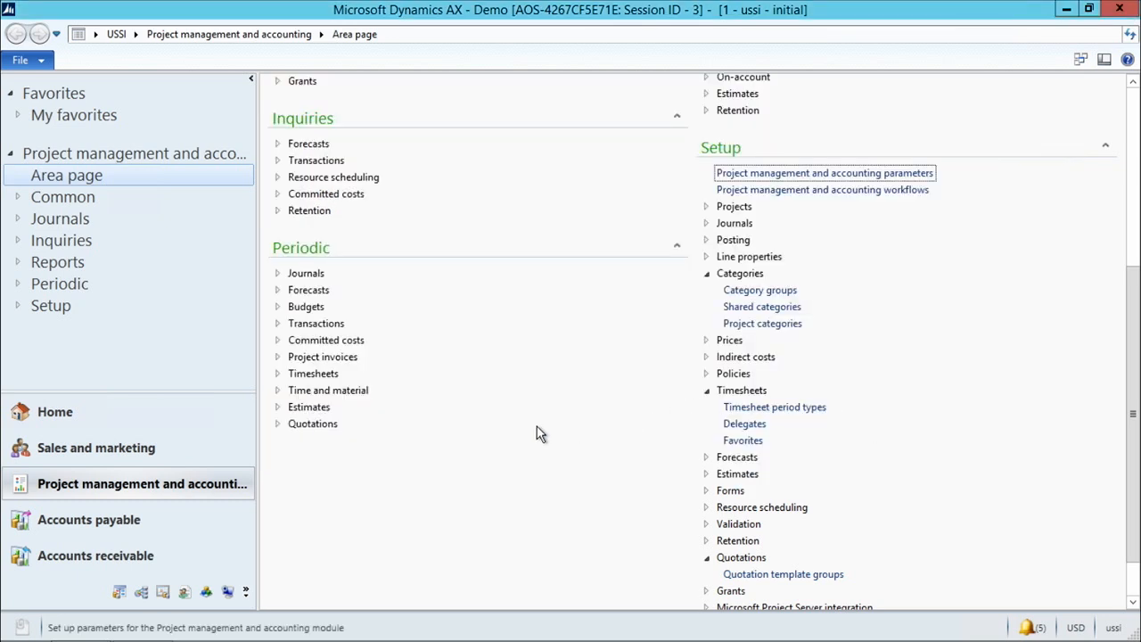
Open the Human resources list of all workers and filter its Name column by the worker's first name
click(185, 596)
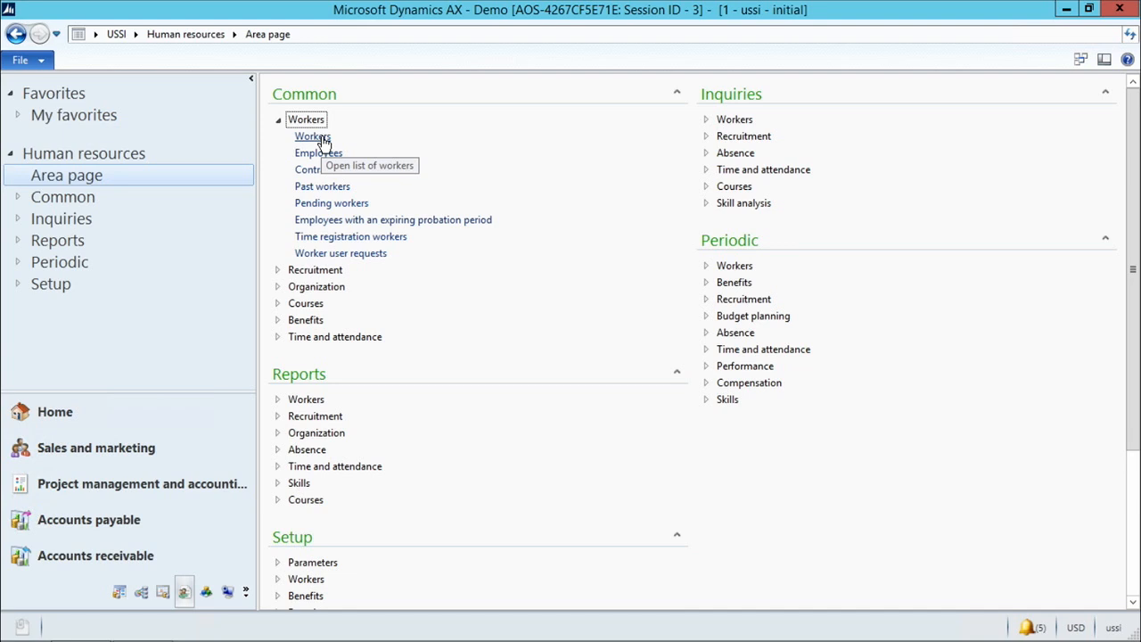
click(313, 136)
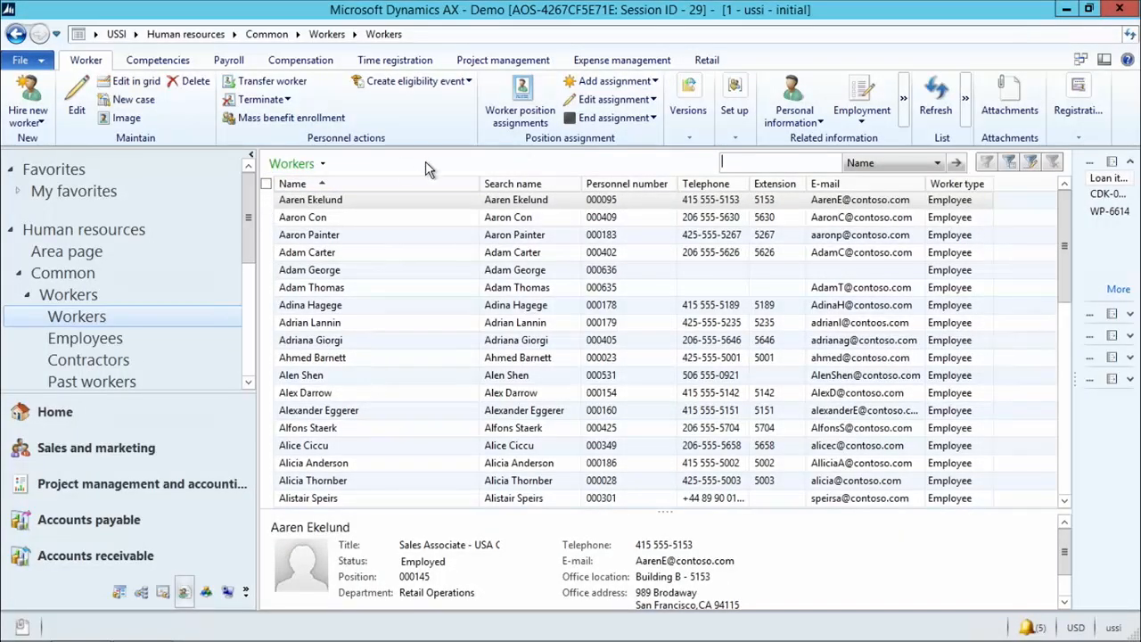
key(ctrl+g)
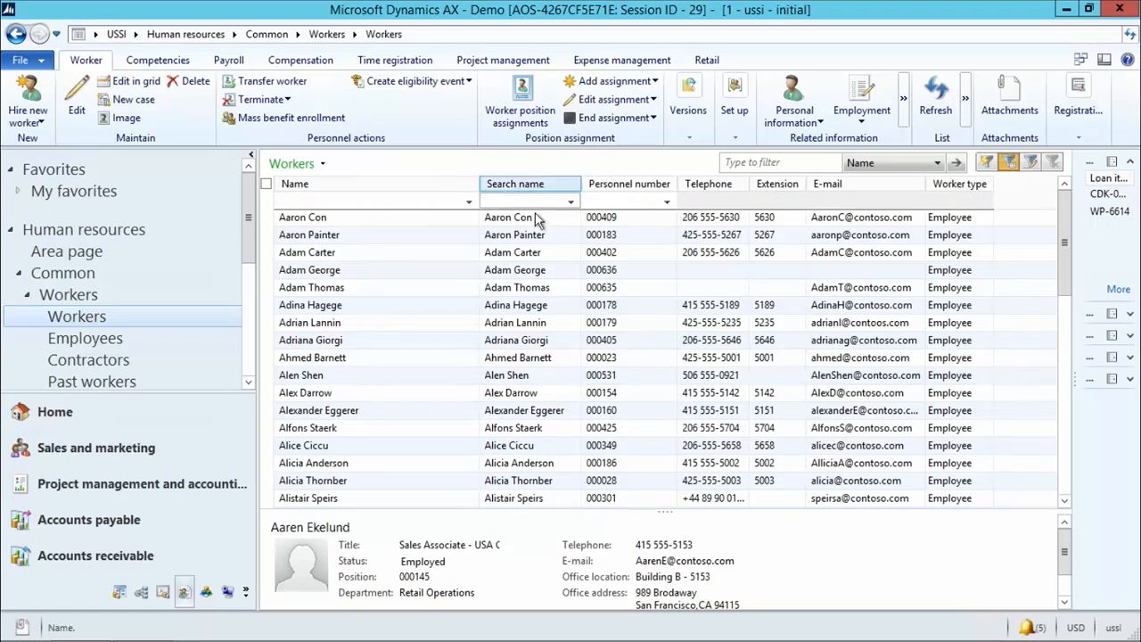
click(448, 199)
text(yoirc)
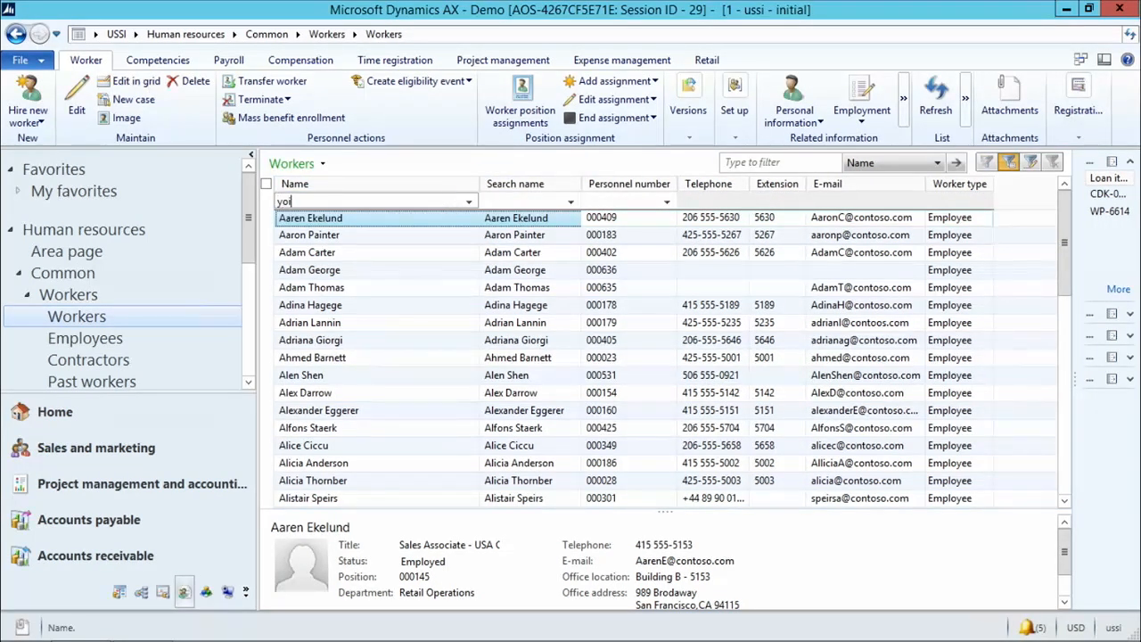
key(BackSpace)
key(BackSpace)
text(chiroo)
key(Return)
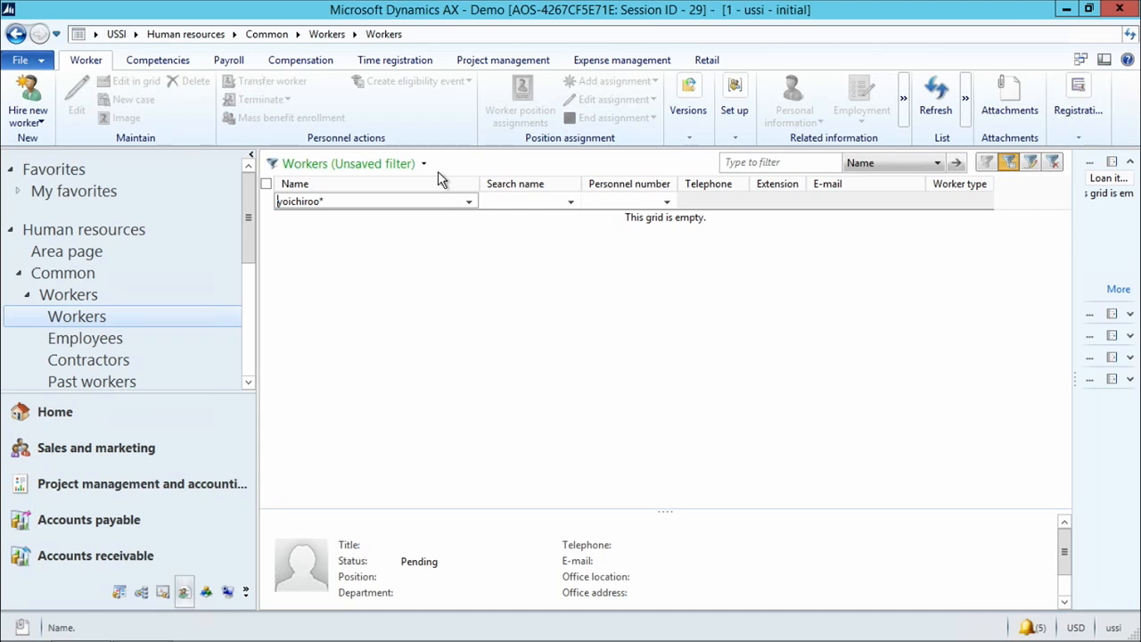
Correct the spelling of the first name in the Name filter and select the matching worker
click(316, 202)
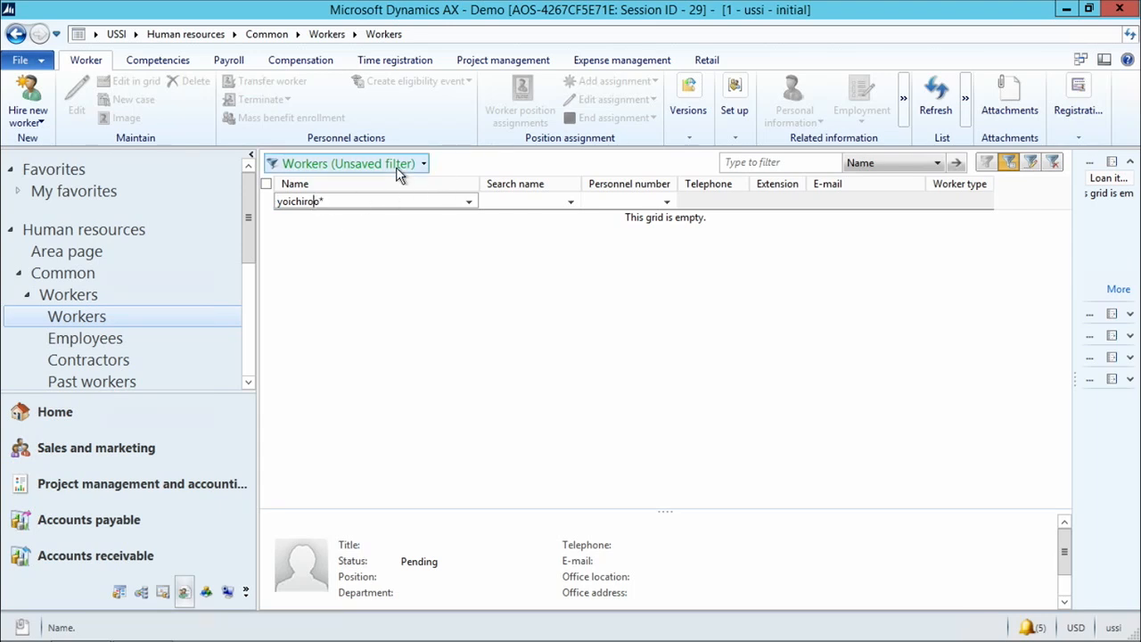
key(Delete)
key(Return)
click(333, 217)
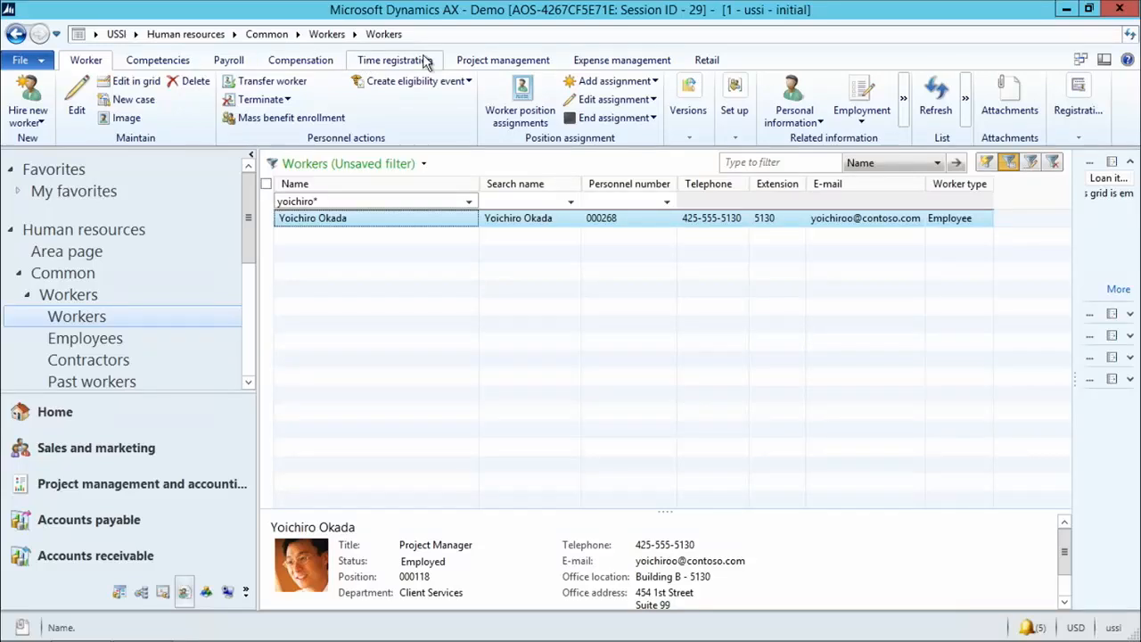
Assign the WeekDemo timesheet period code to the selected worker in the worker's project setup
click(467, 61)
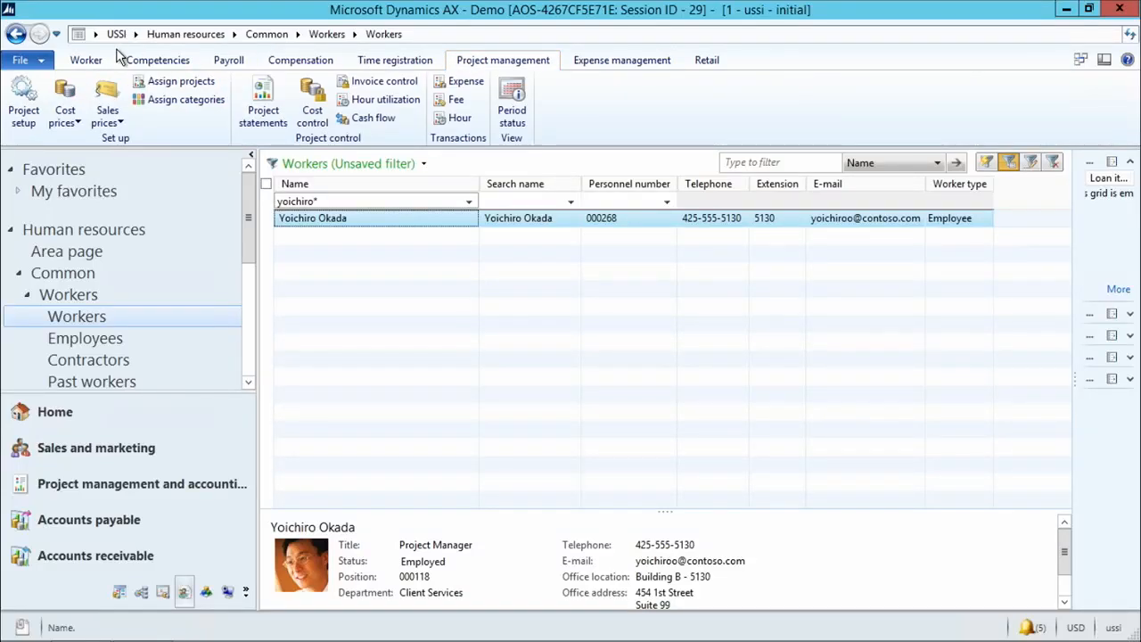
click(28, 117)
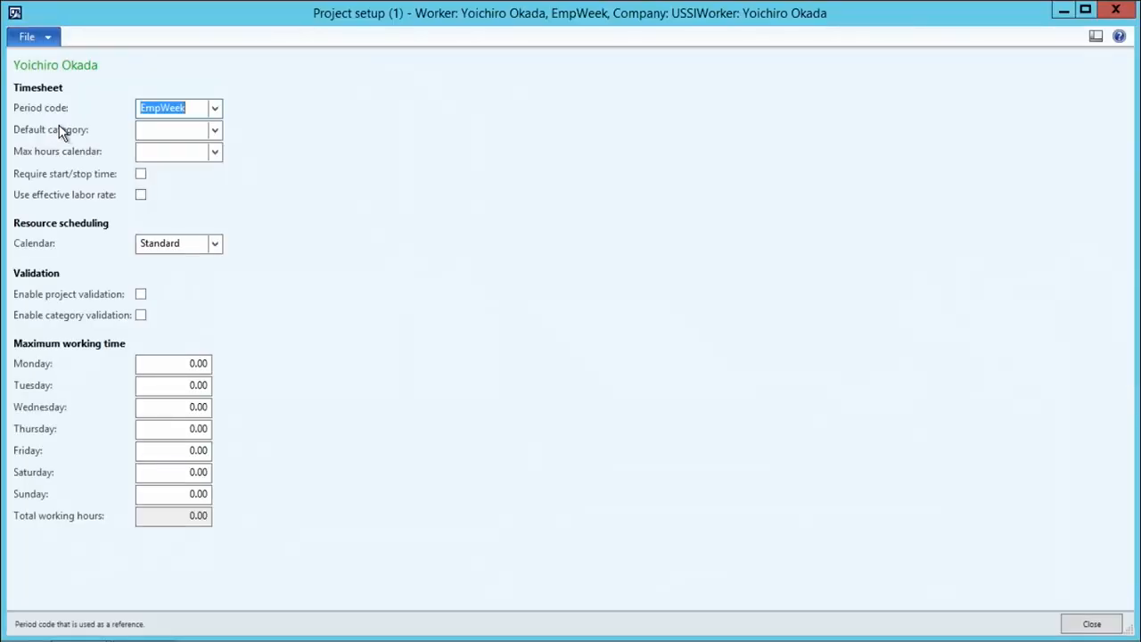
click(214, 109)
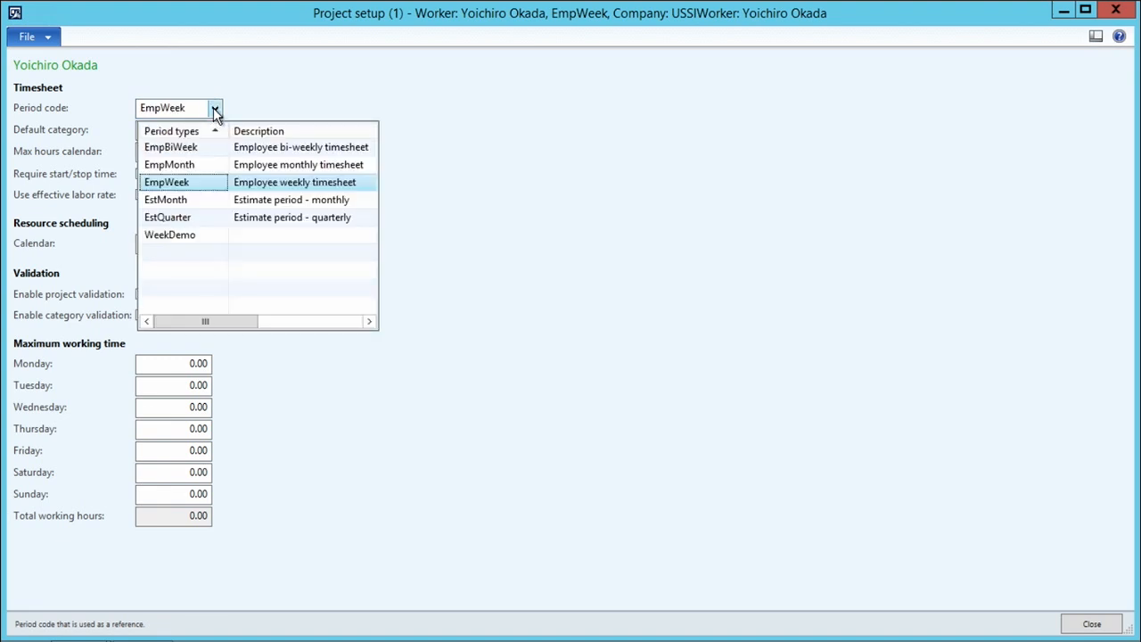
click(185, 237)
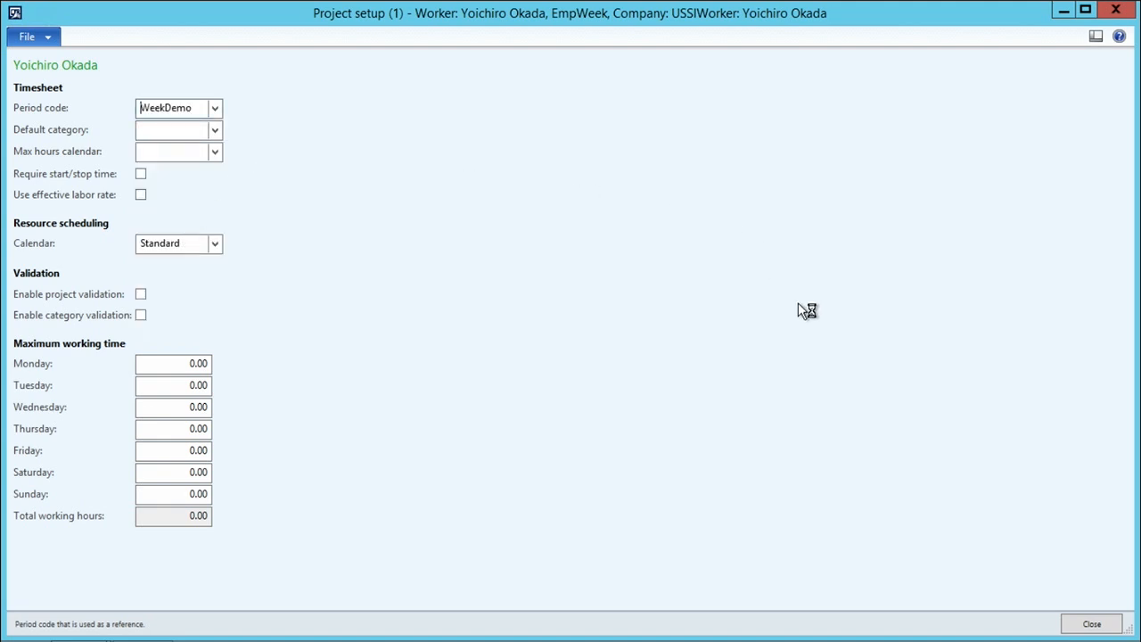
click(1091, 623)
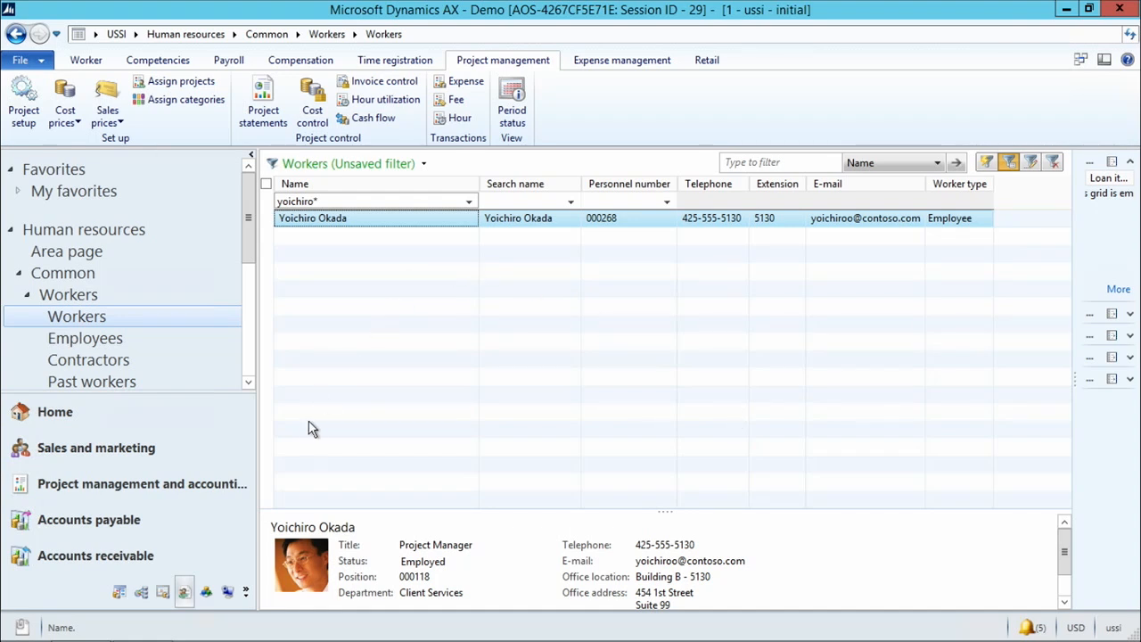
Add a new delegate for My timesheets in Project management and accounting, choosing the first worker in the lookup
click(210, 490)
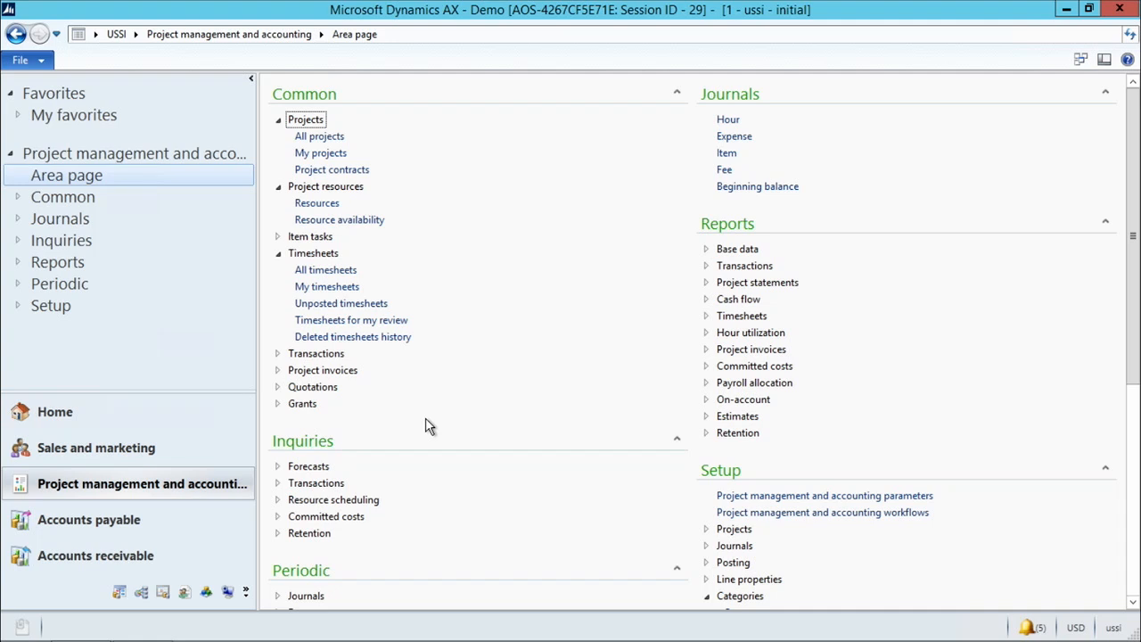
click(330, 287)
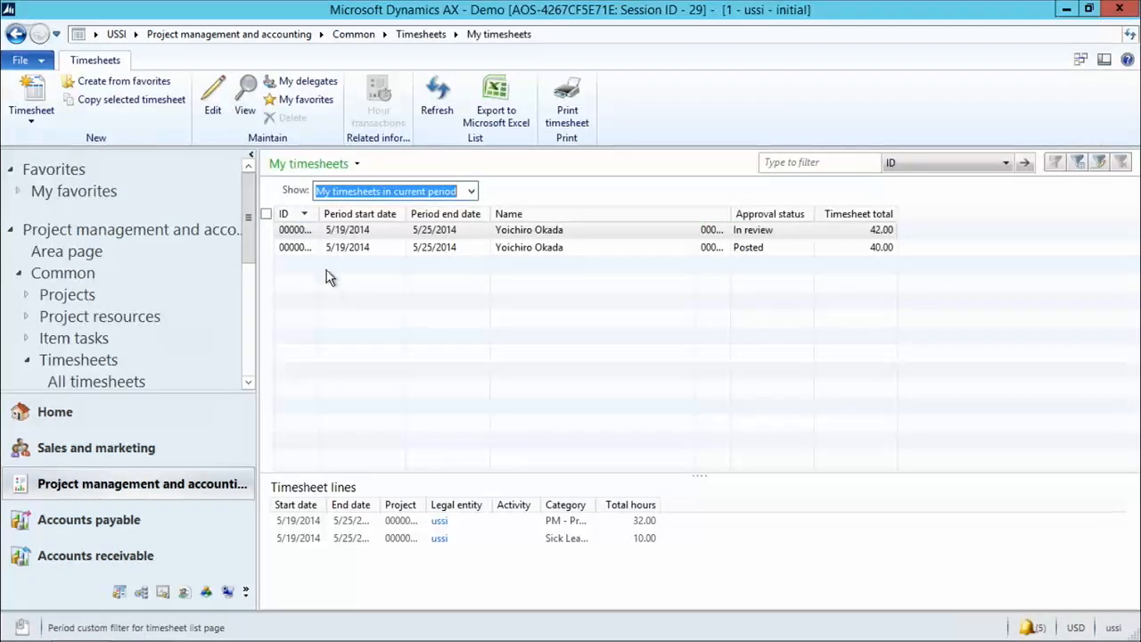
click(330, 85)
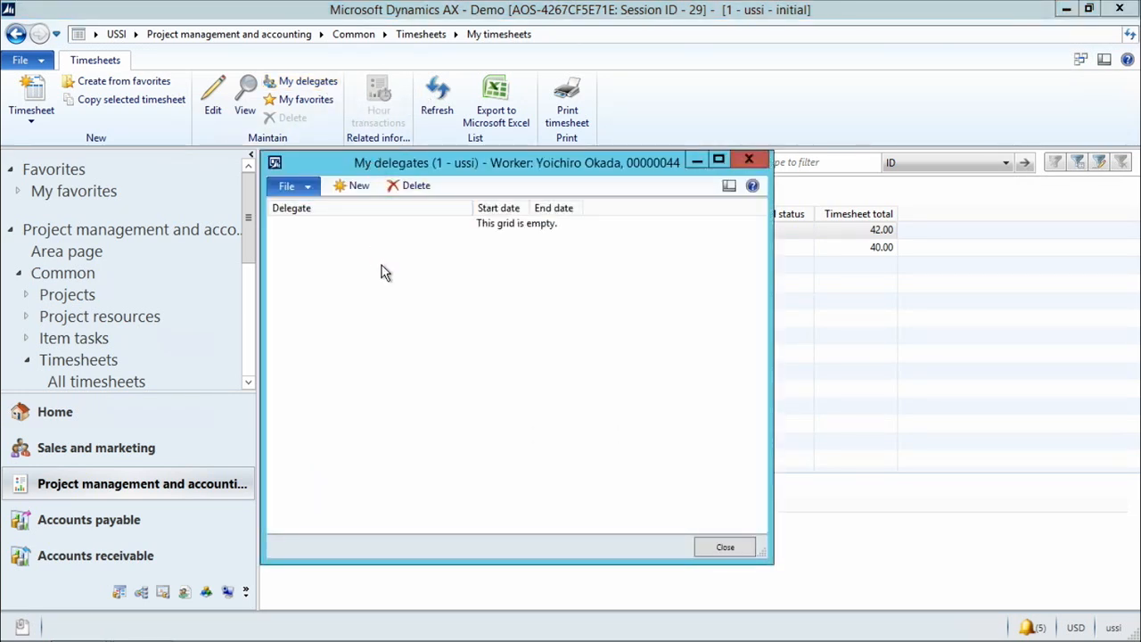
click(355, 187)
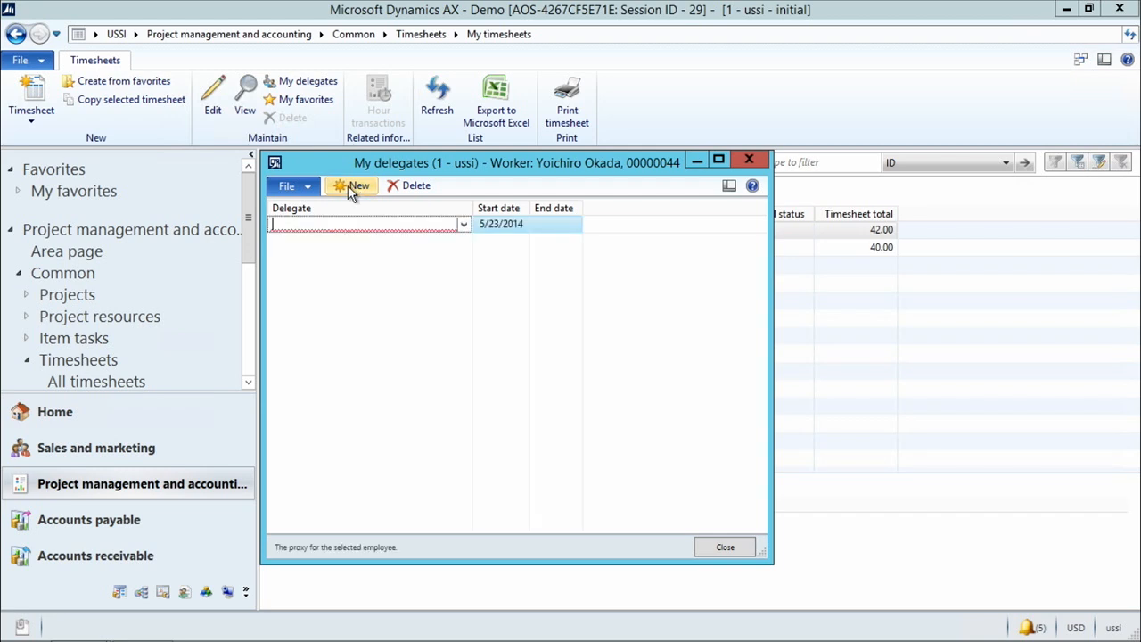
click(463, 225)
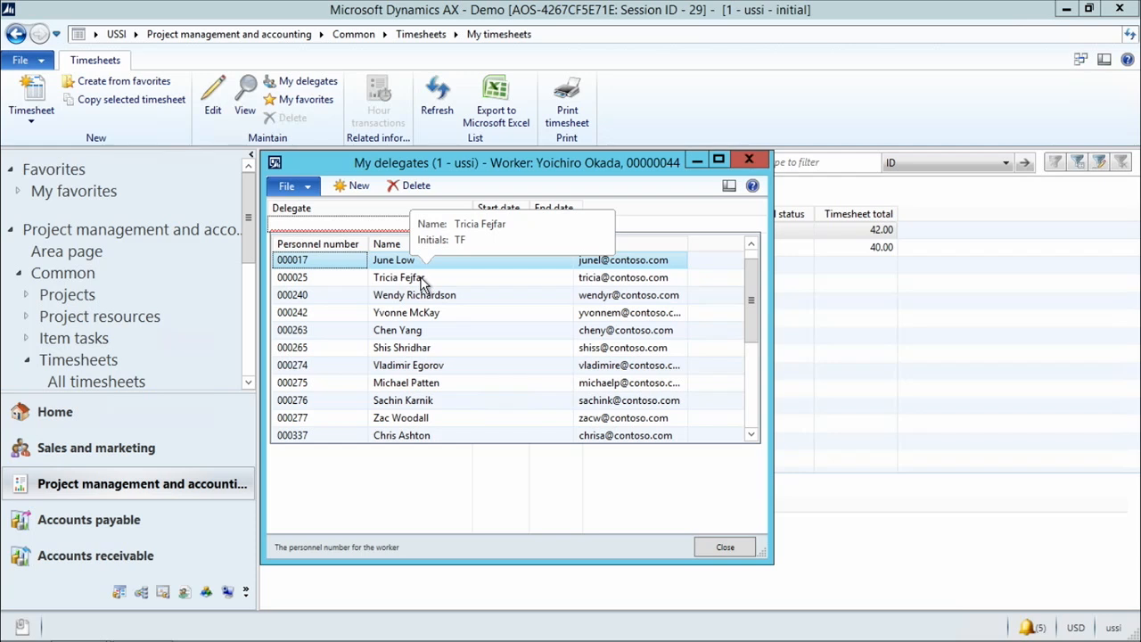
click(390, 263)
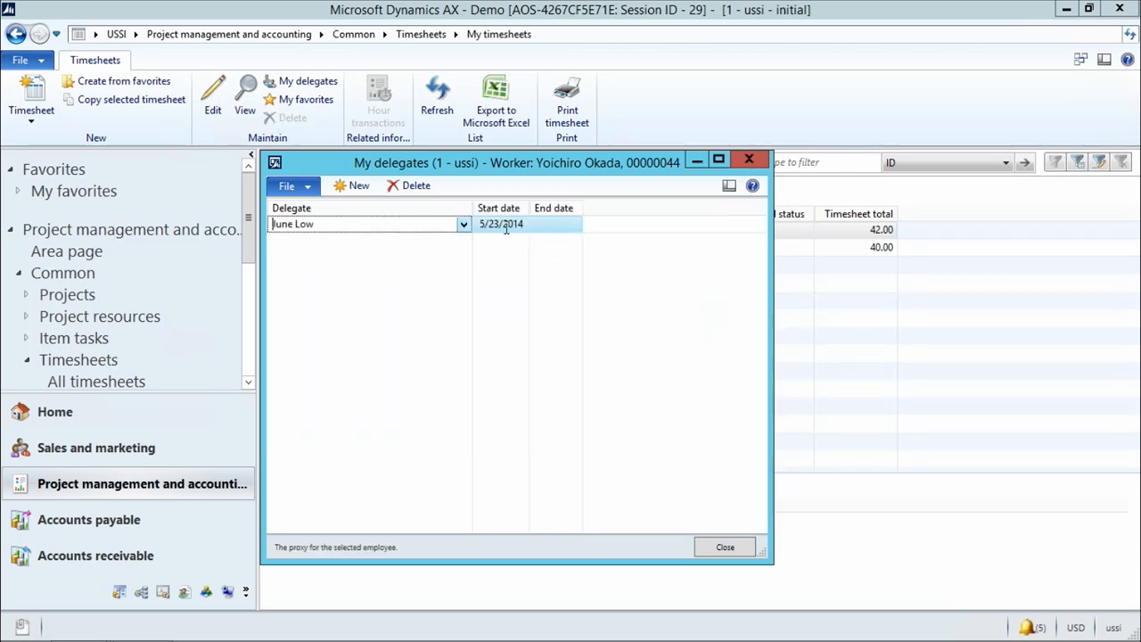
Set the new delegate's start date to 5/26/2014
click(520, 223)
click(521, 222)
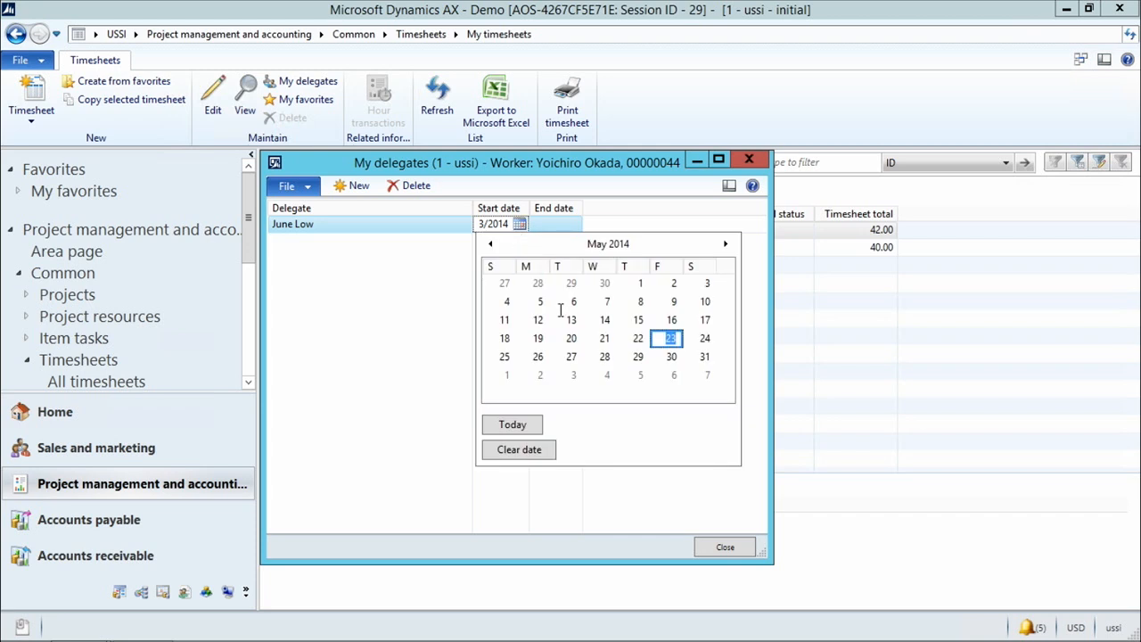
click(537, 357)
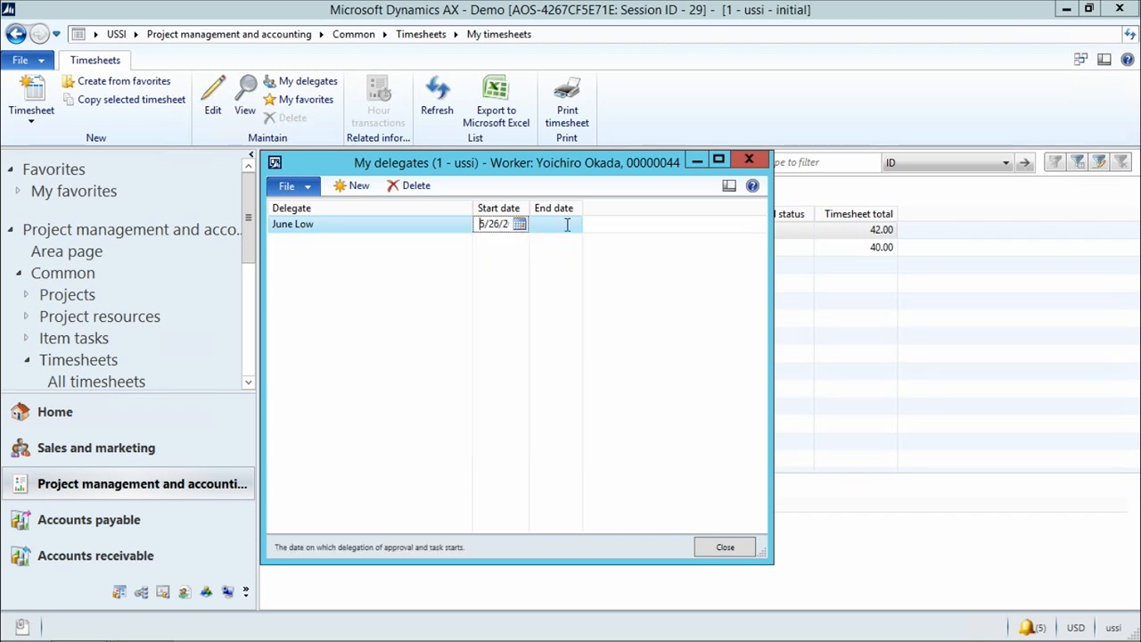
Set the new delegate's end date to 6/2/2014 and close the delegates form
click(567, 224)
click(571, 224)
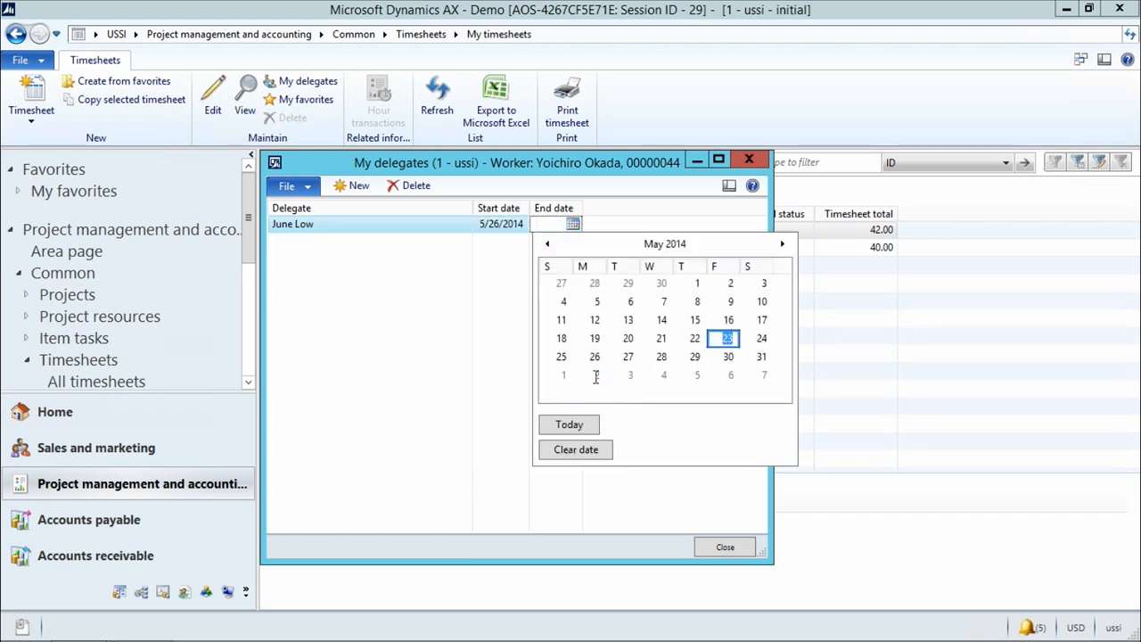
click(595, 375)
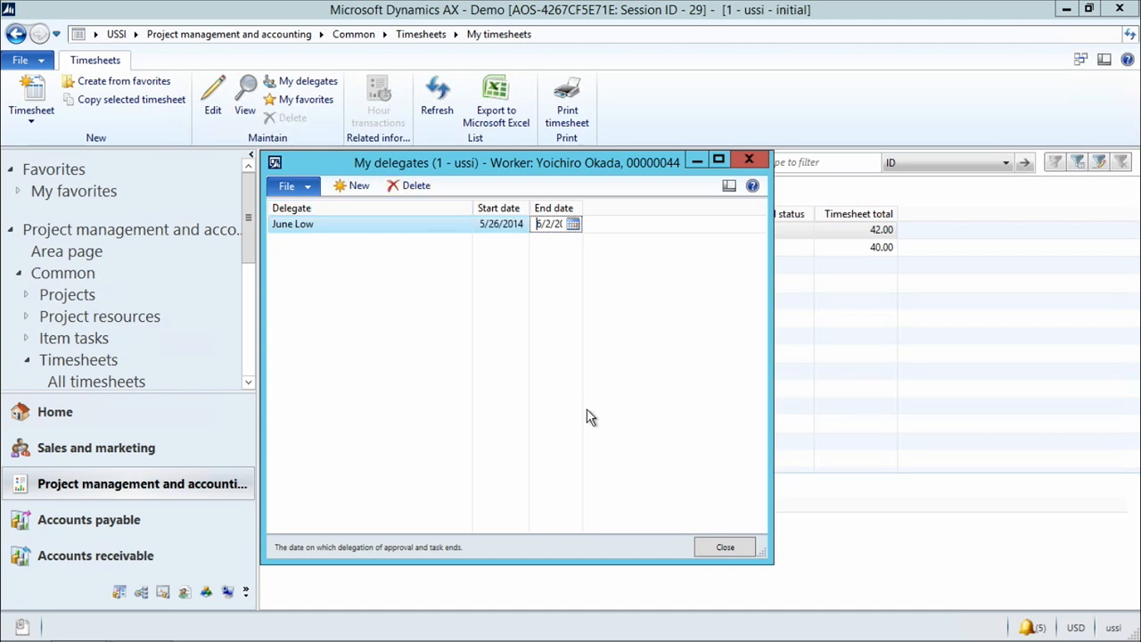
click(721, 551)
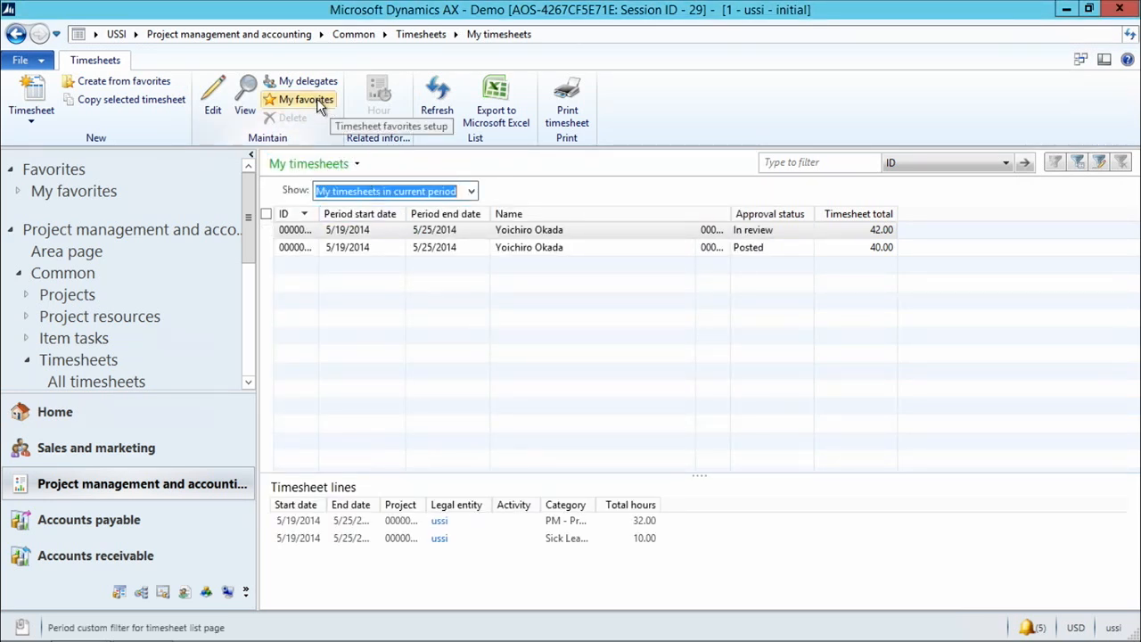
Check which workers can be chosen when creating a new timesheet, and dismiss the form without creating one
click(31, 114)
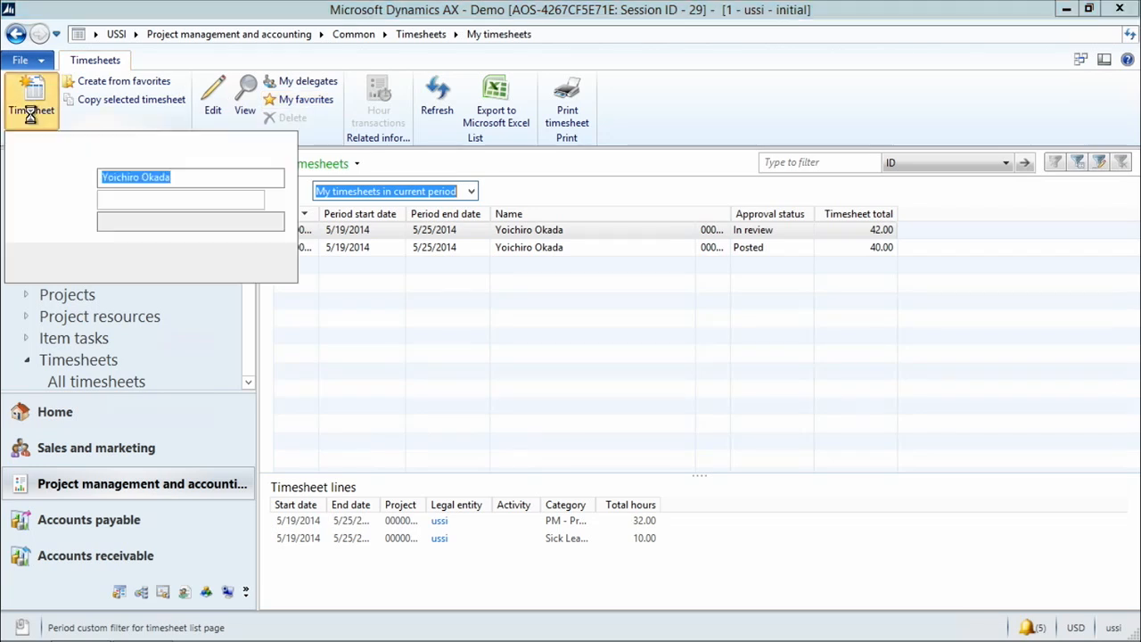
click(276, 180)
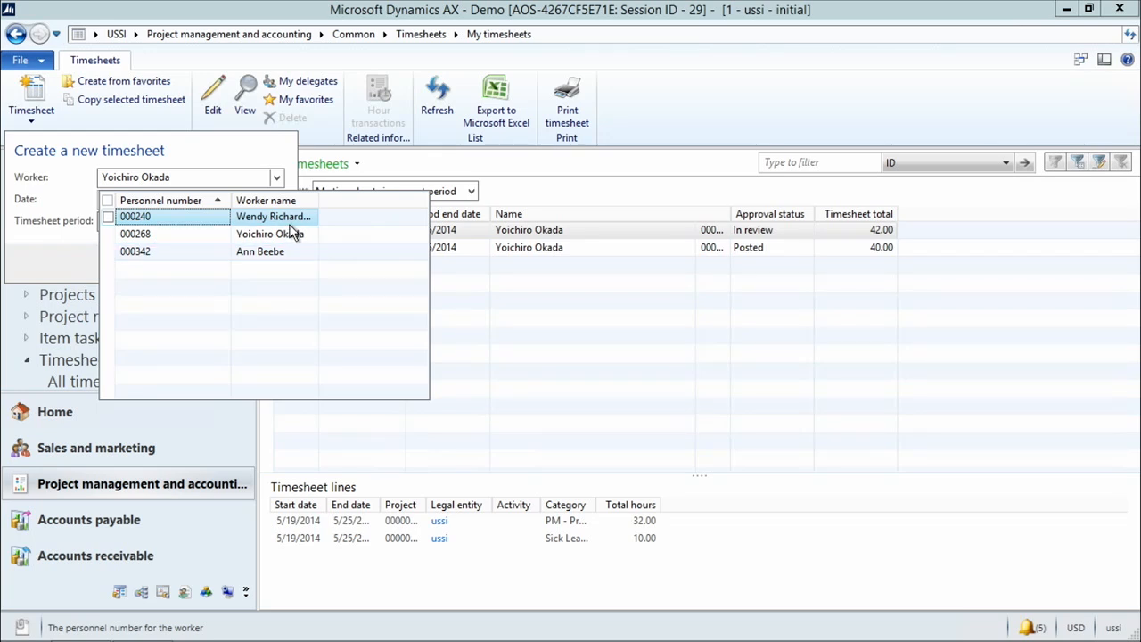
click(74, 250)
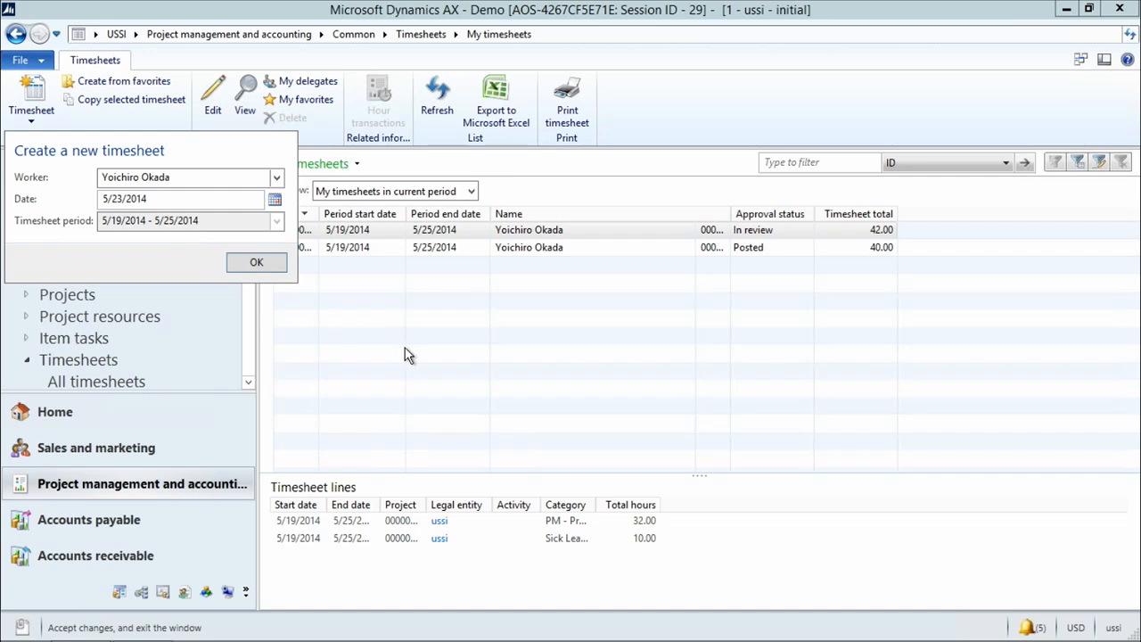
click(404, 342)
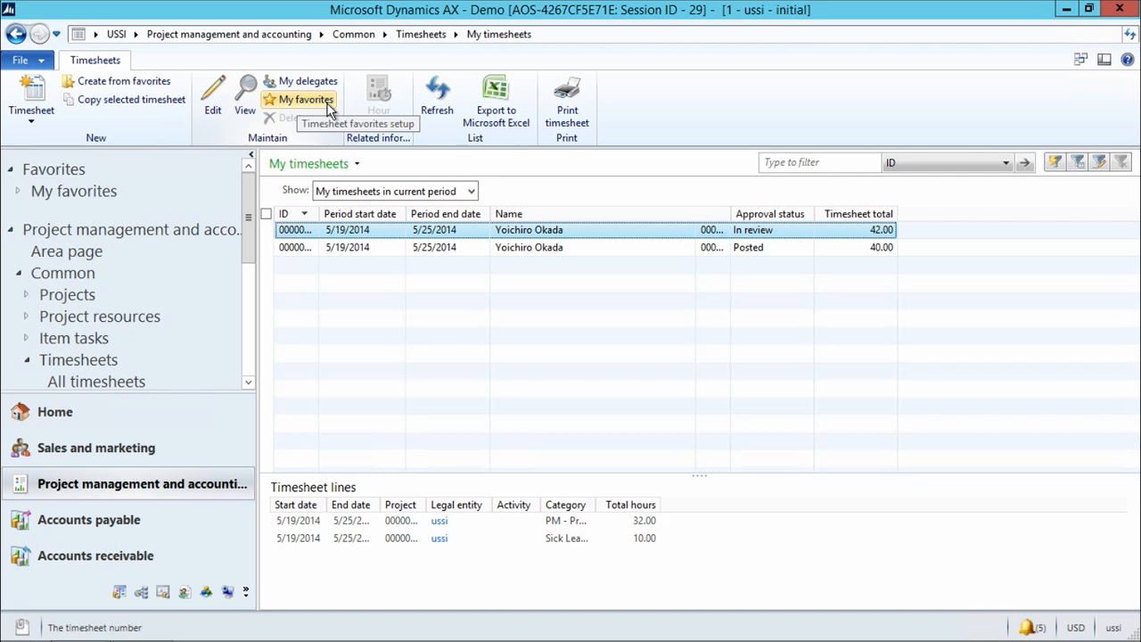
Add a new timesheet favorite for project 00000095, Cycles Sales and Repair, in My favorites
click(328, 105)
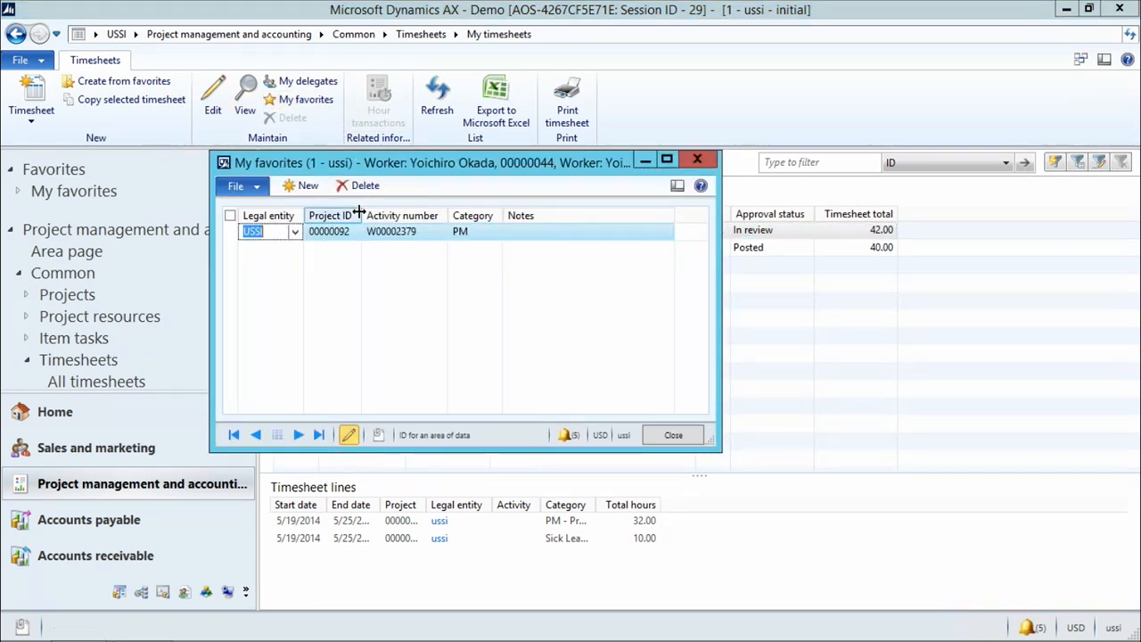
drag(362, 215, 374, 214)
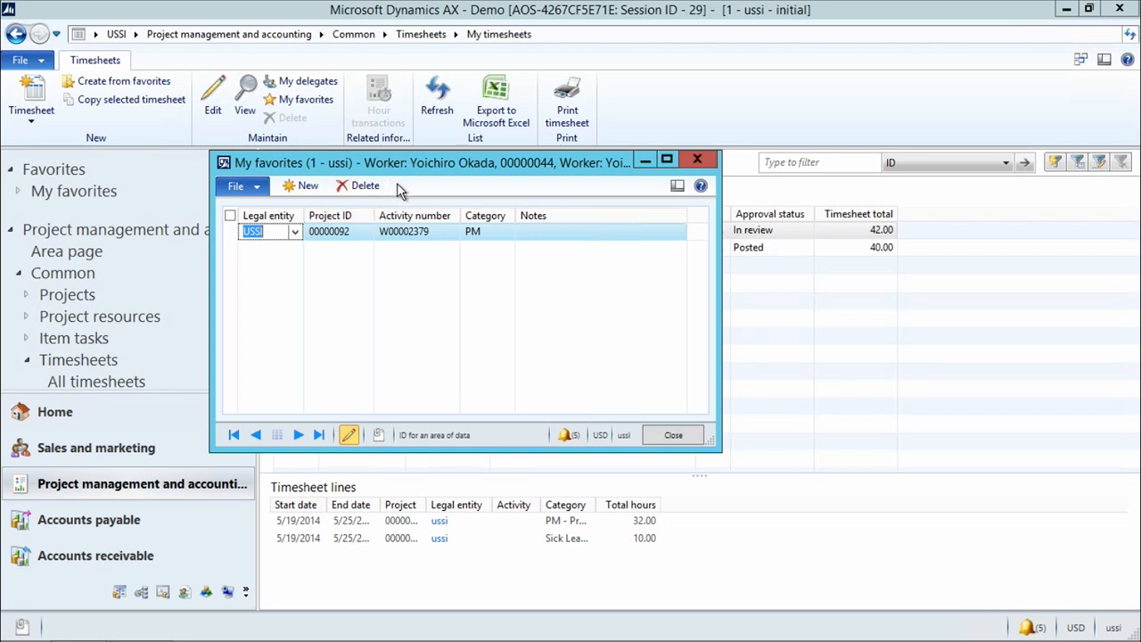
click(300, 189)
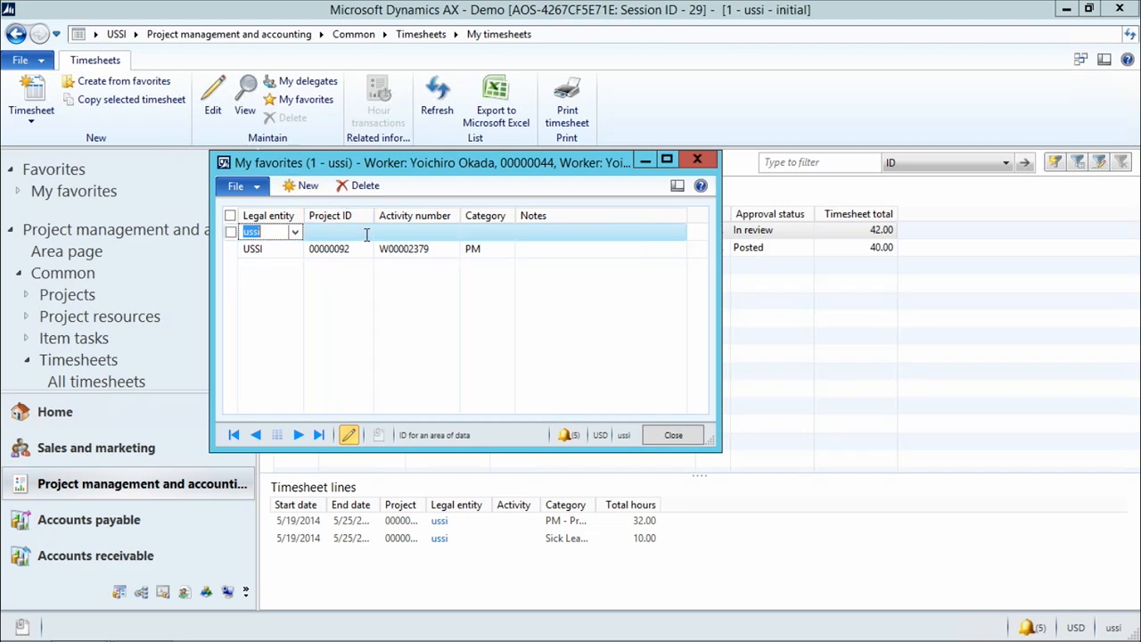
click(365, 232)
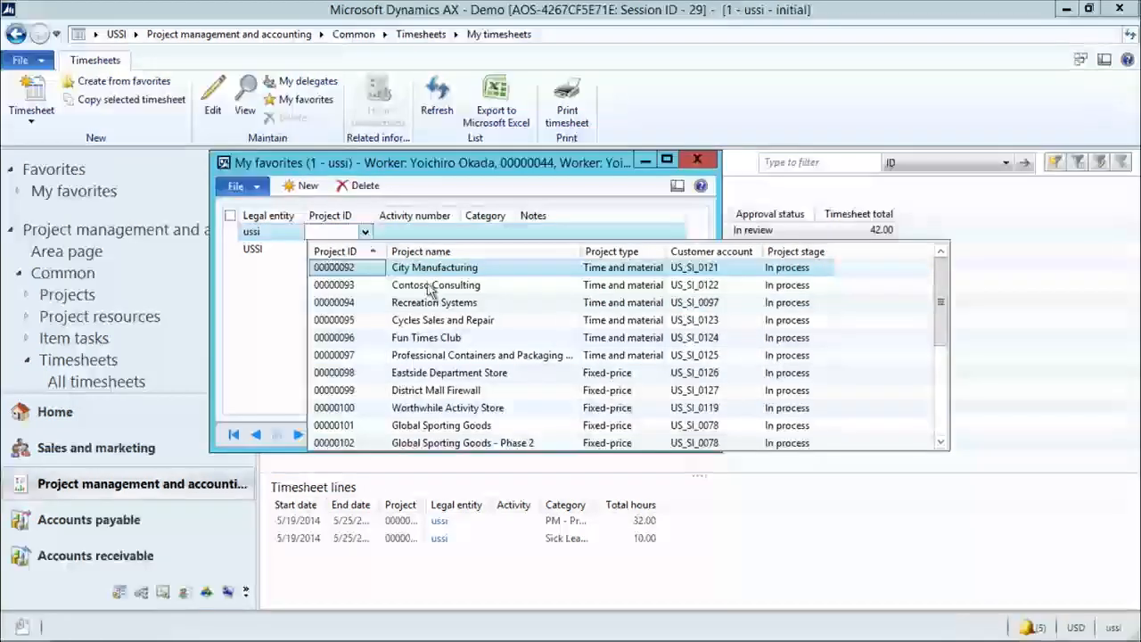
click(412, 326)
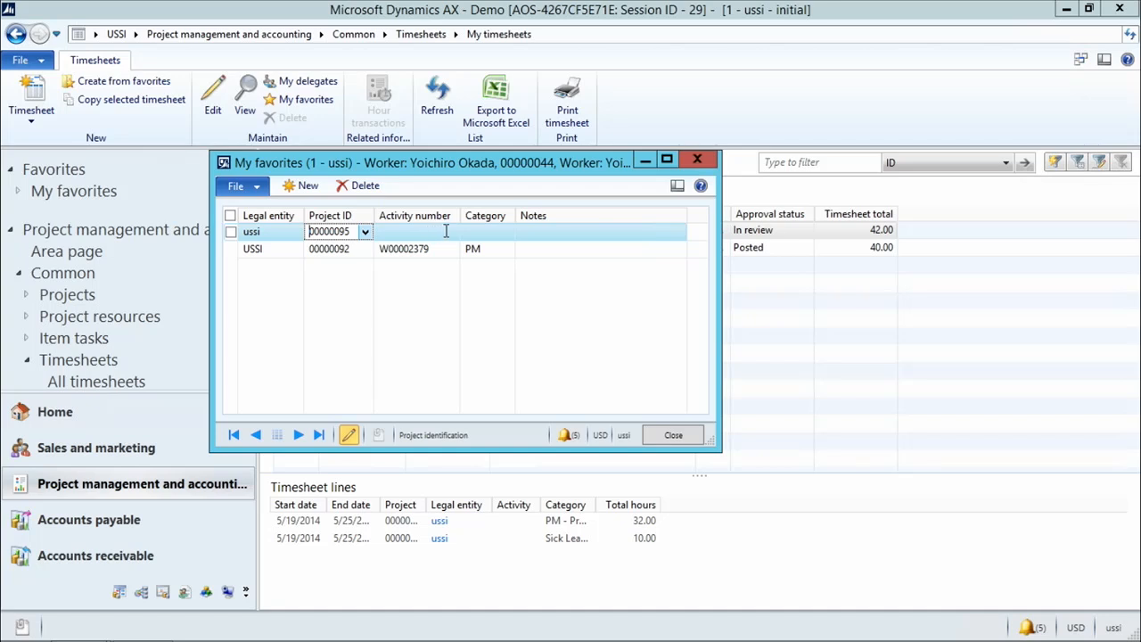
Assign activity W00002416 (Dev 1) and the Design category to the new favorite, and close the favorites form
click(447, 231)
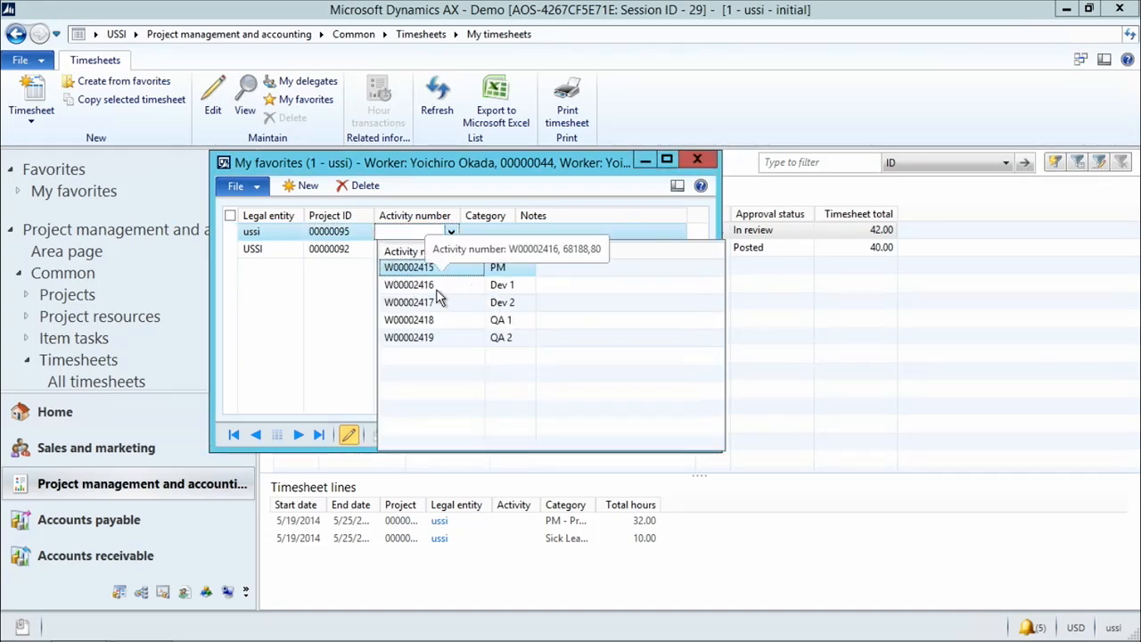
click(437, 289)
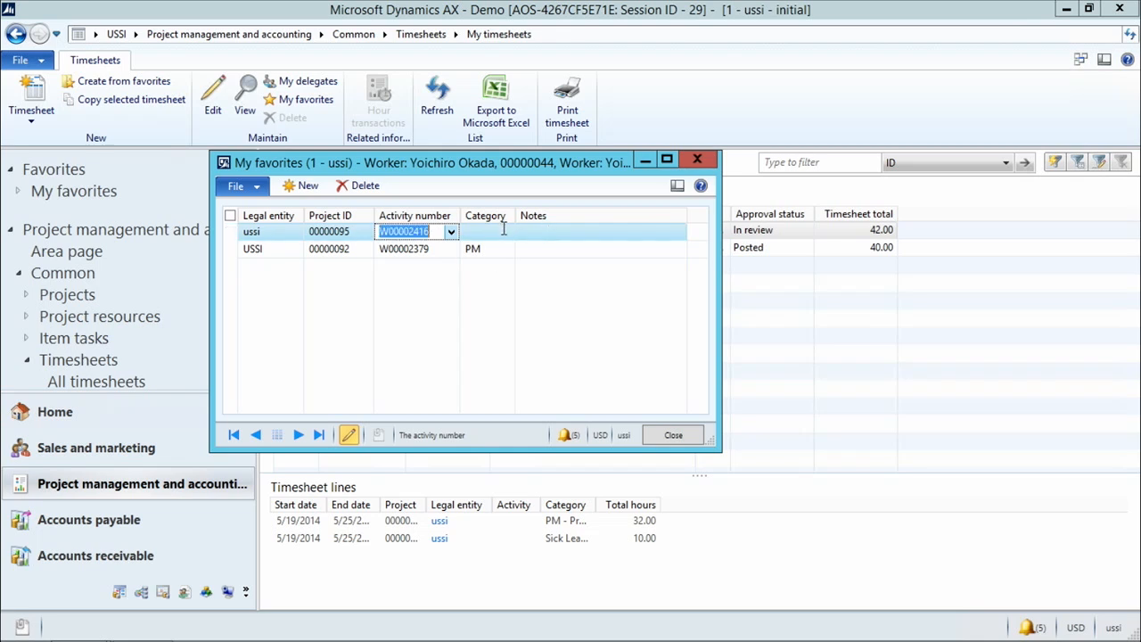
click(499, 231)
click(505, 231)
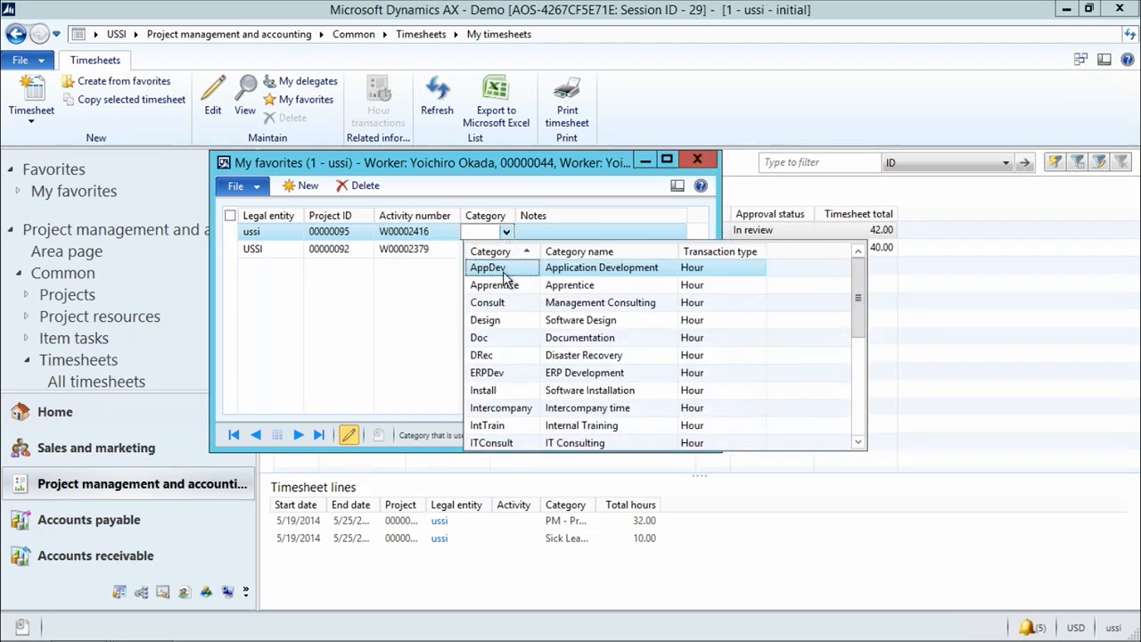
click(486, 319)
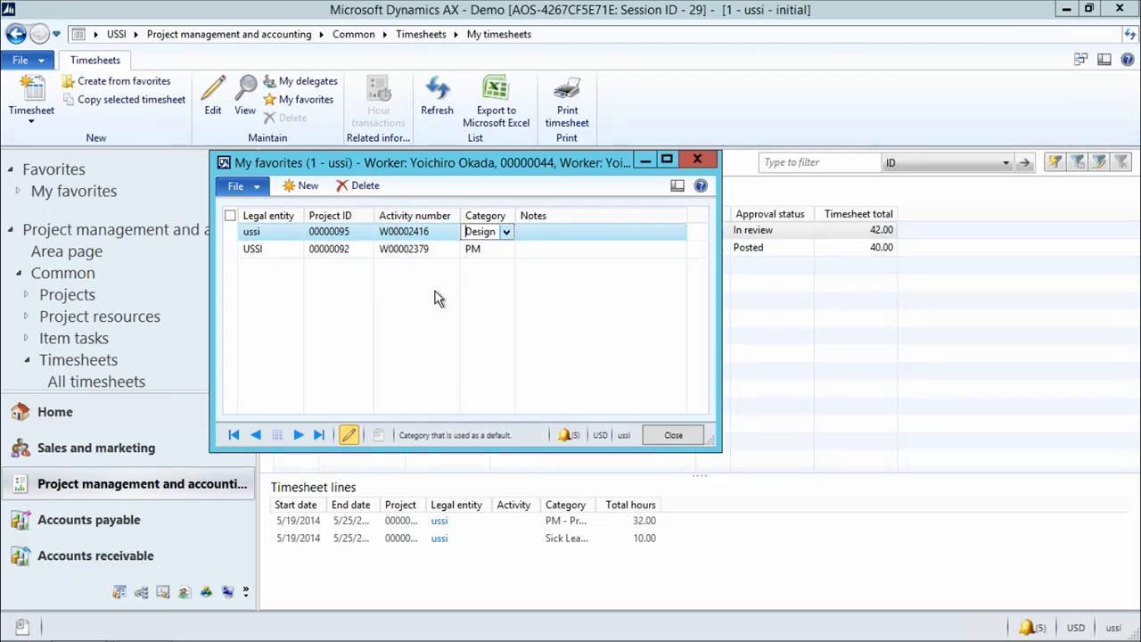
click(683, 434)
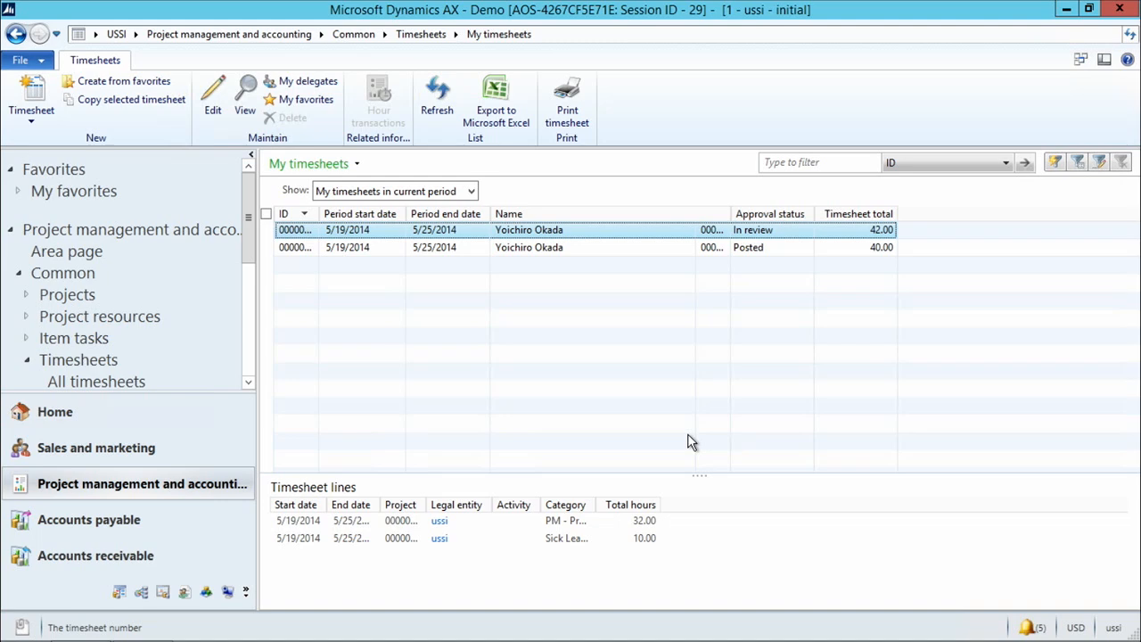
Open the Timesheet options in the Project management and accounting parameters
click(279, 37)
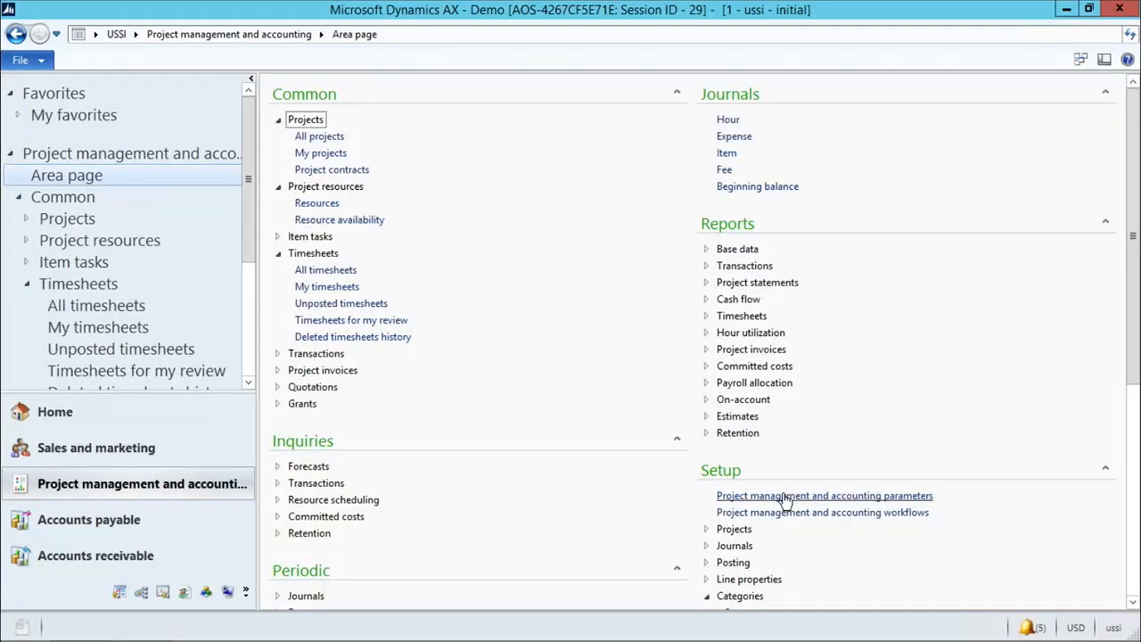
scroll(782, 490, down, 1)
scroll(782, 472, down, 2)
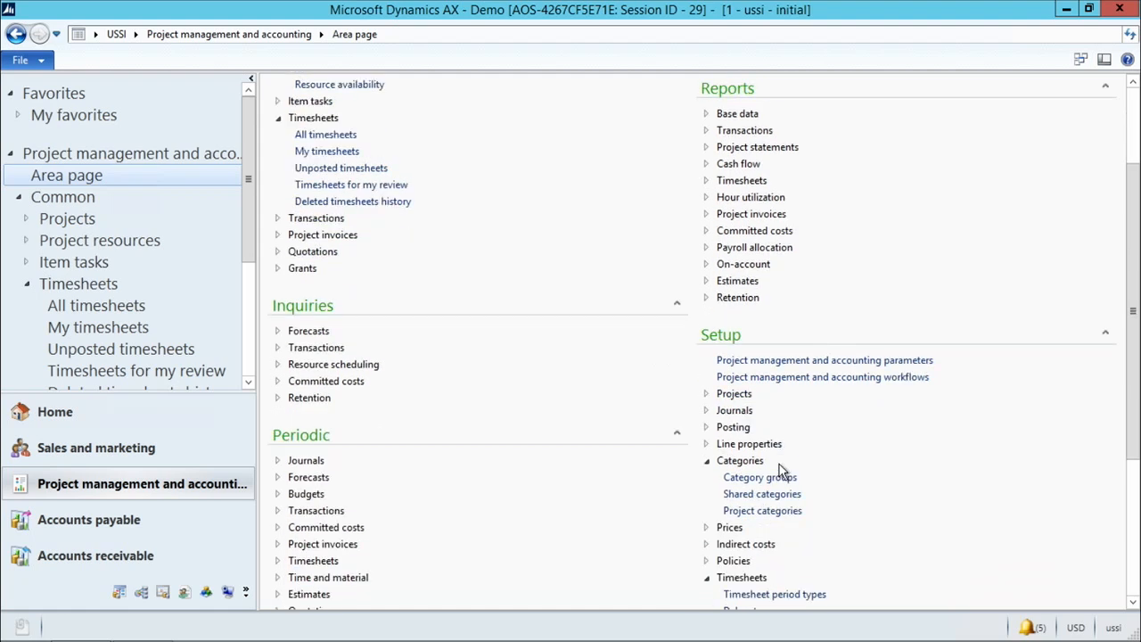
click(899, 364)
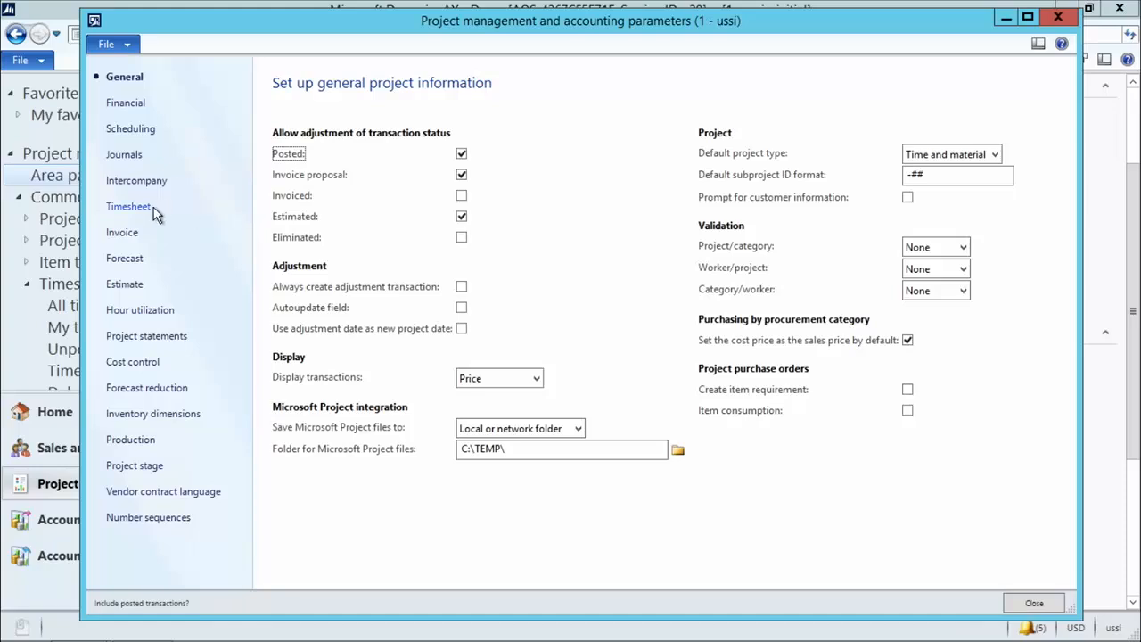
click(143, 210)
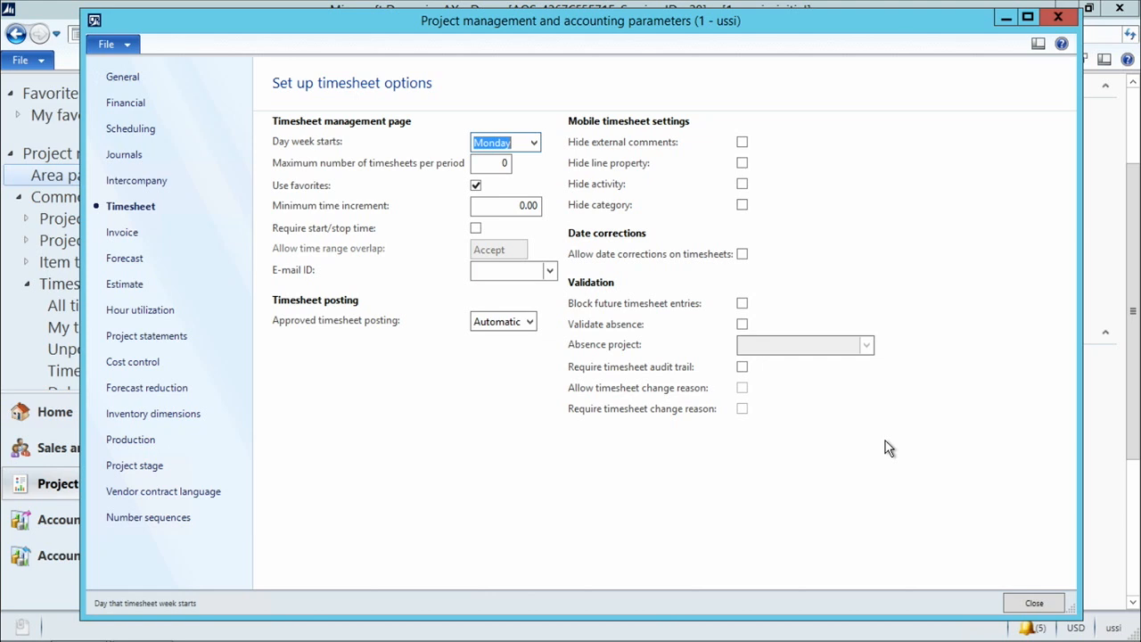
Block future timesheet entries and enable absence validation with project 00000151, Absence Project, as the absence project
click(743, 303)
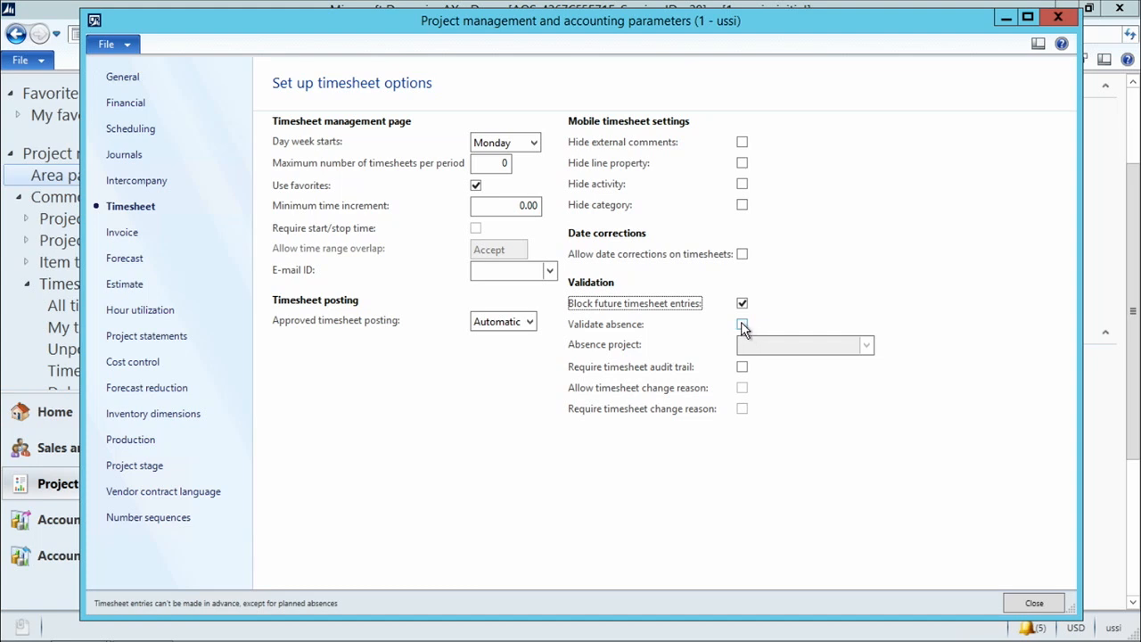
click(742, 325)
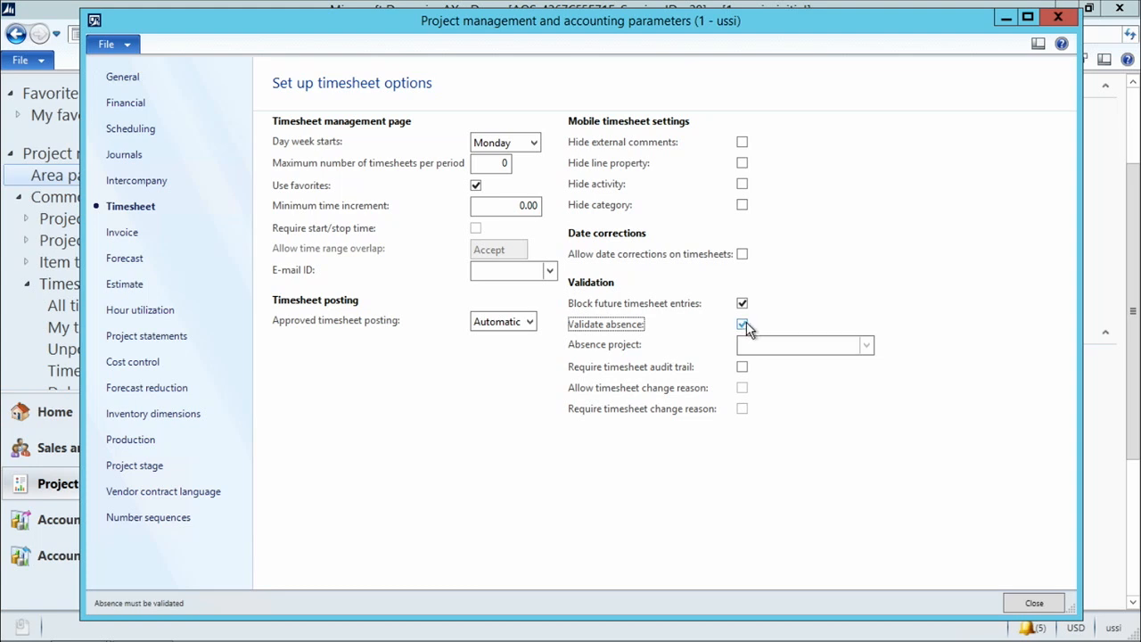
click(865, 346)
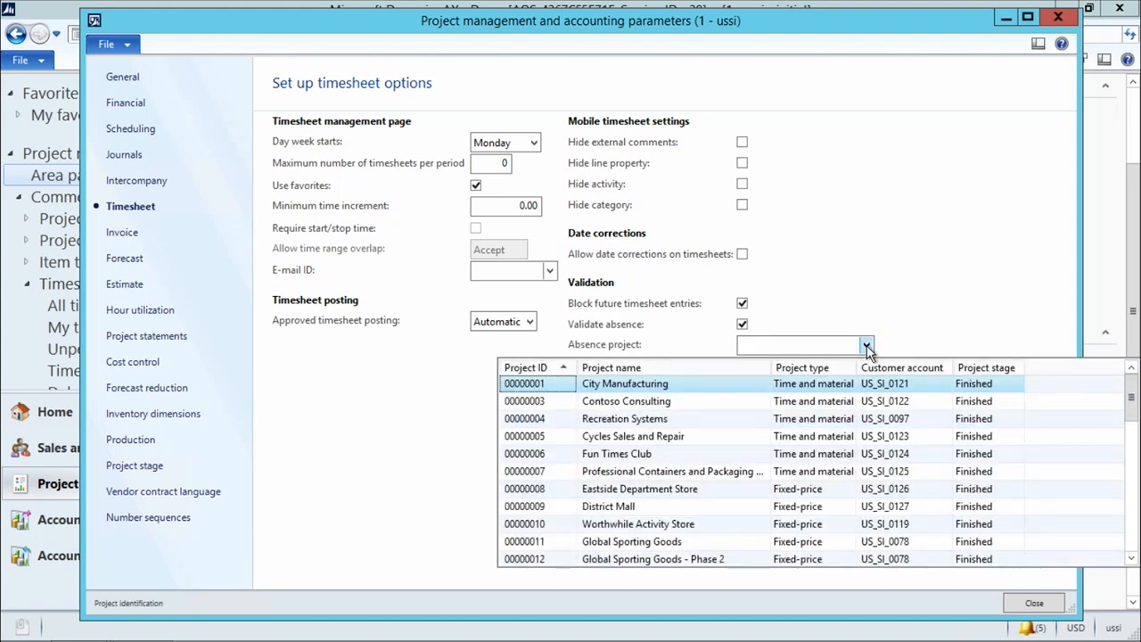
drag(1133, 406, 1132, 529)
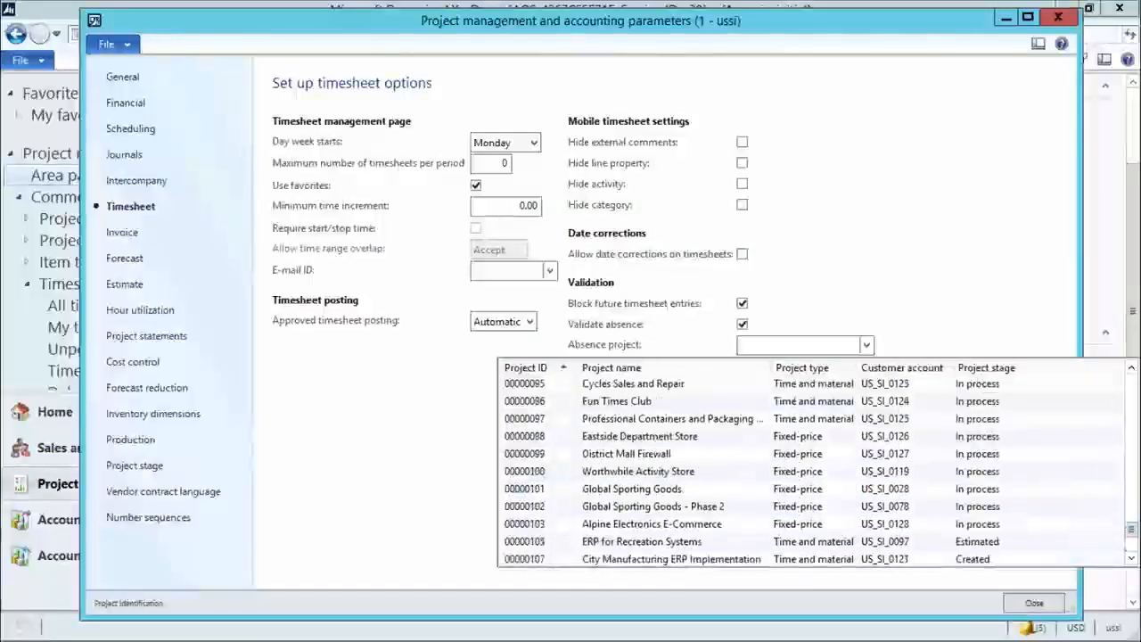
click(1133, 552)
click(1133, 553)
click(1133, 553)
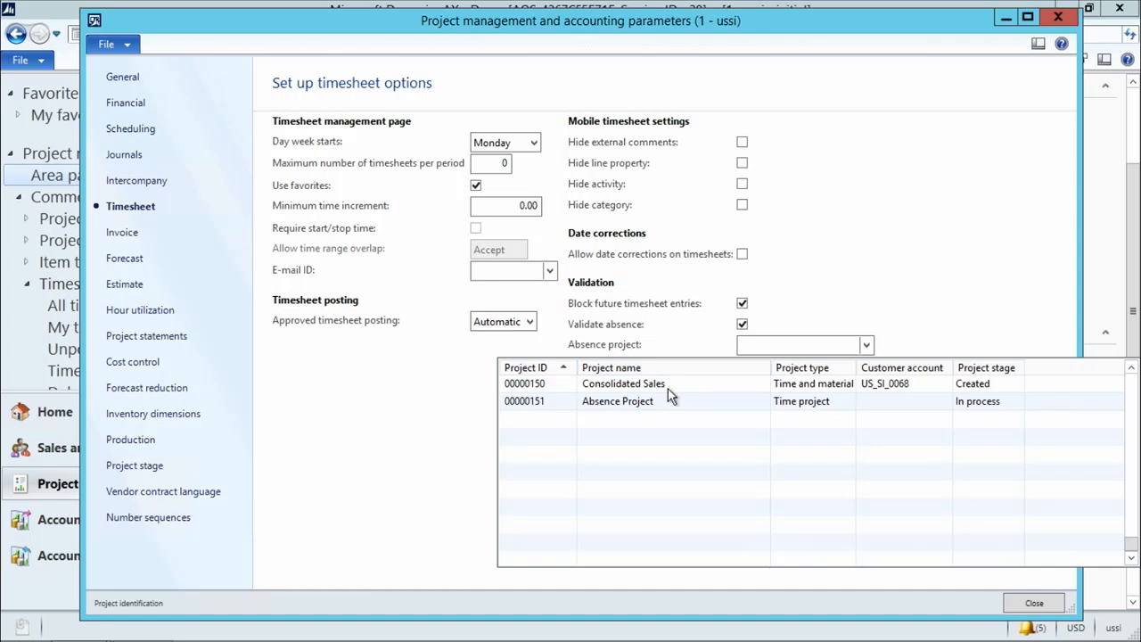
click(617, 406)
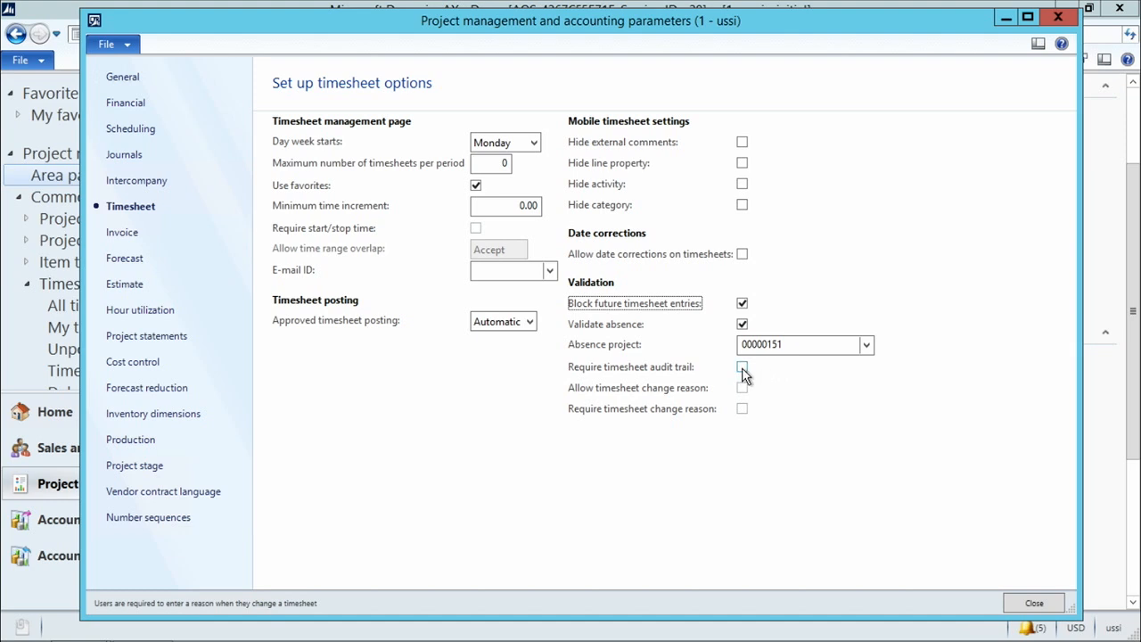
Require a timesheet audit trail, allow and require timesheet change reasons, and close the parameters
click(742, 368)
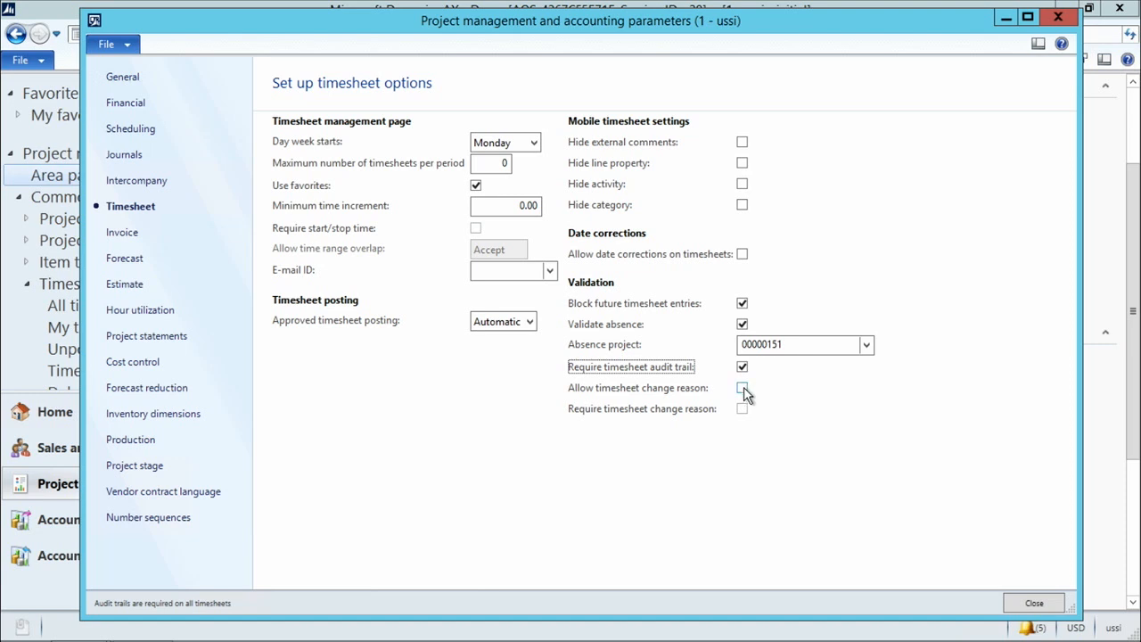
click(741, 388)
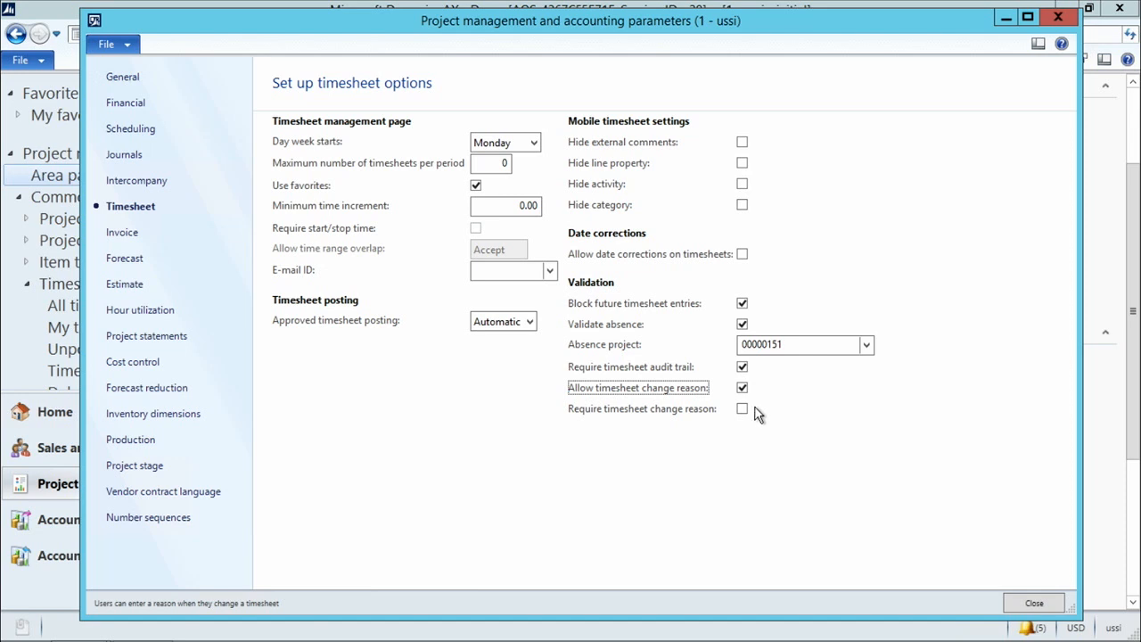
click(743, 410)
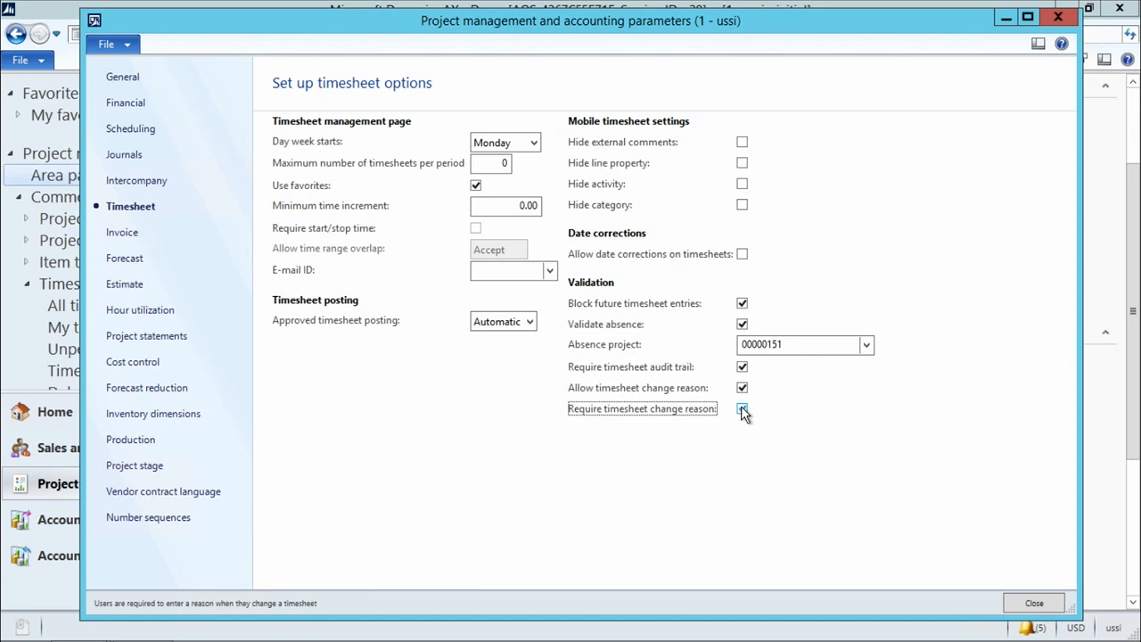
click(1057, 606)
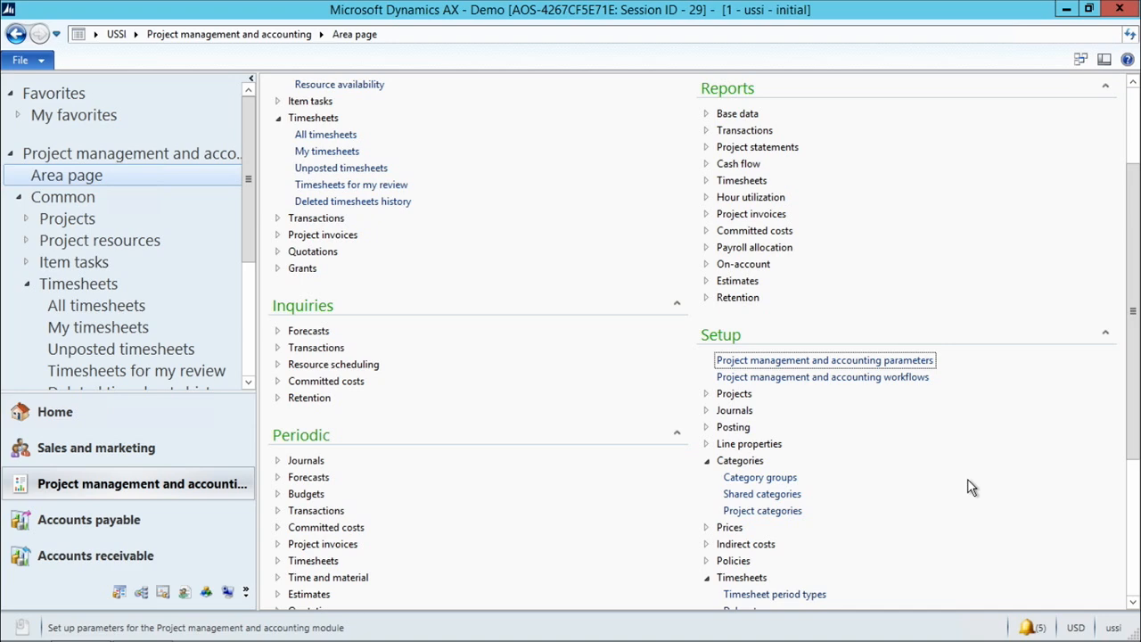
Create a shared category with ID and name absence test, allow its use in Project, and close the shared categories
click(791, 495)
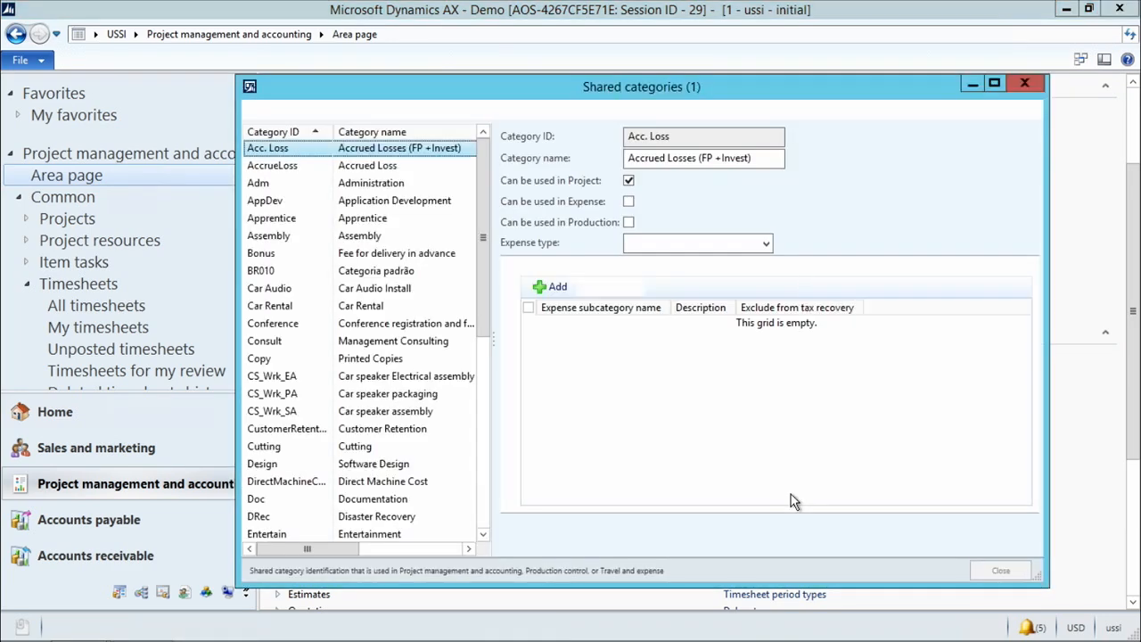
click(330, 109)
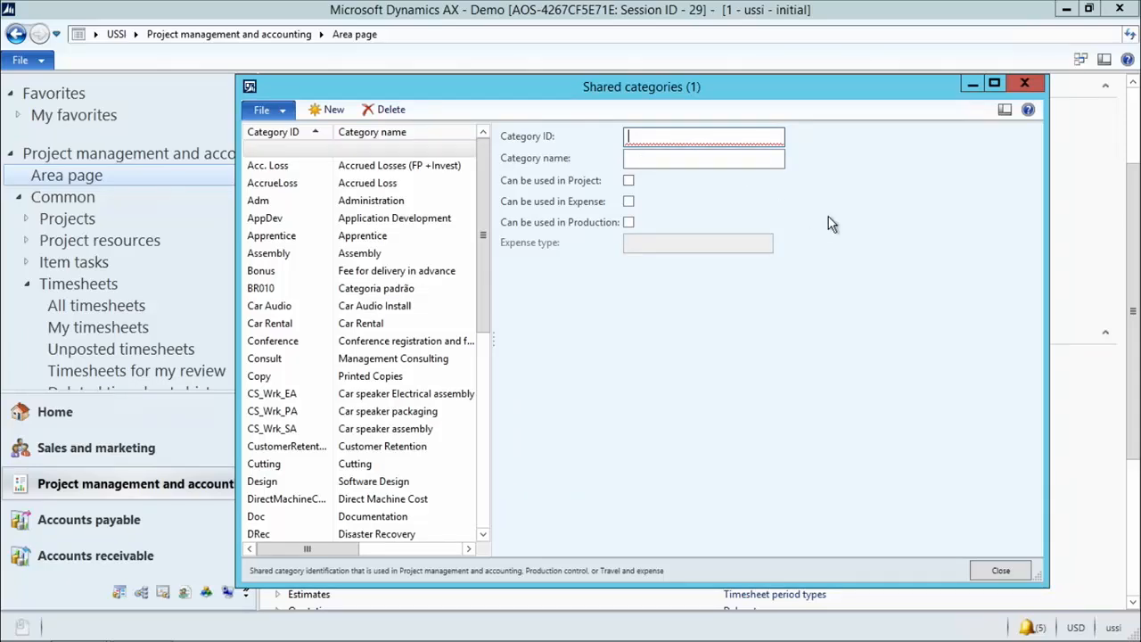
text(absence test)
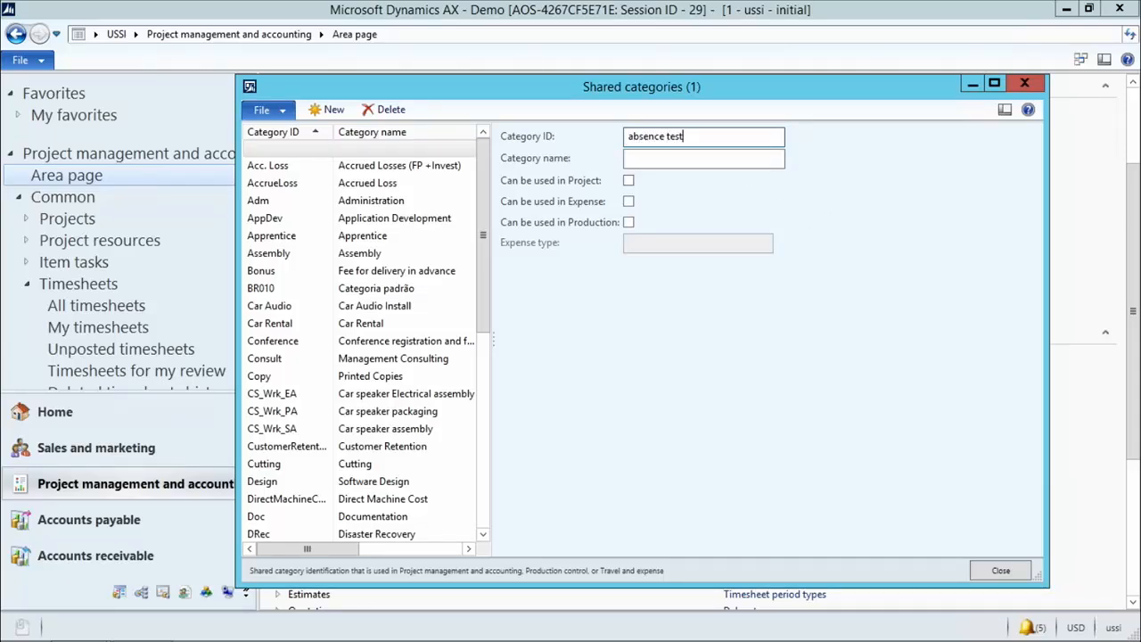
key(Tab)
text(absen)
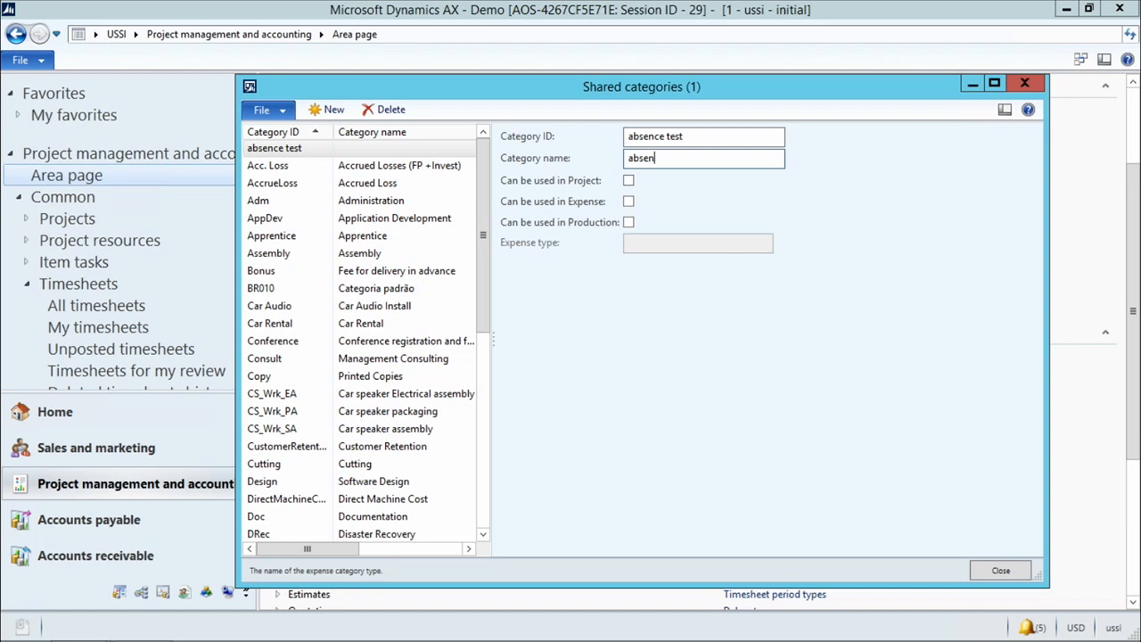
text(ce test)
click(629, 181)
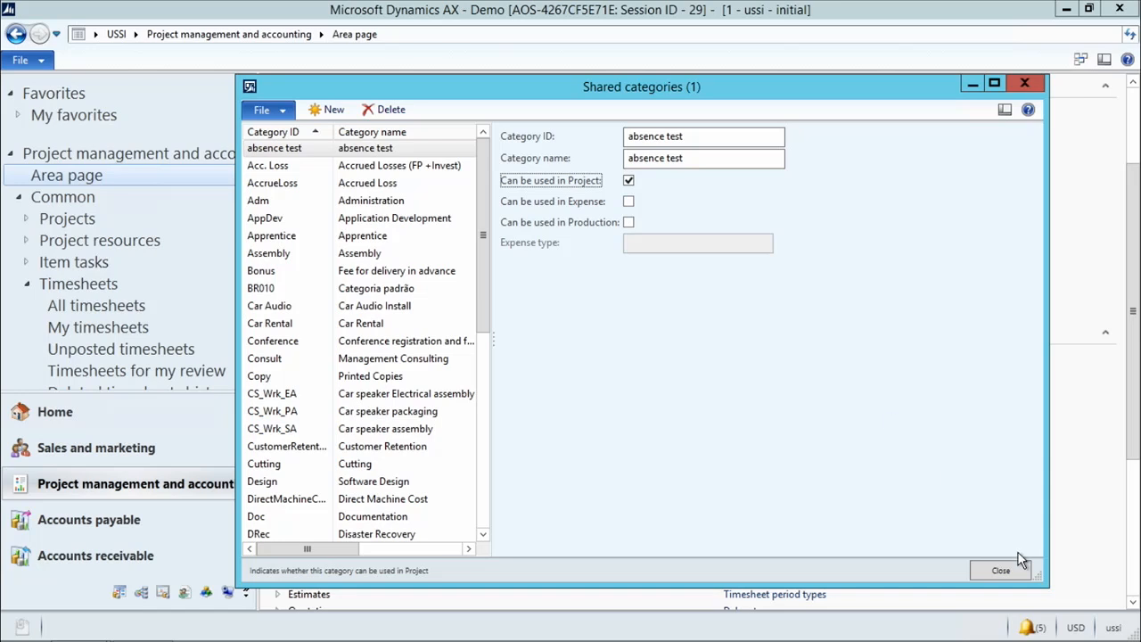
click(1002, 570)
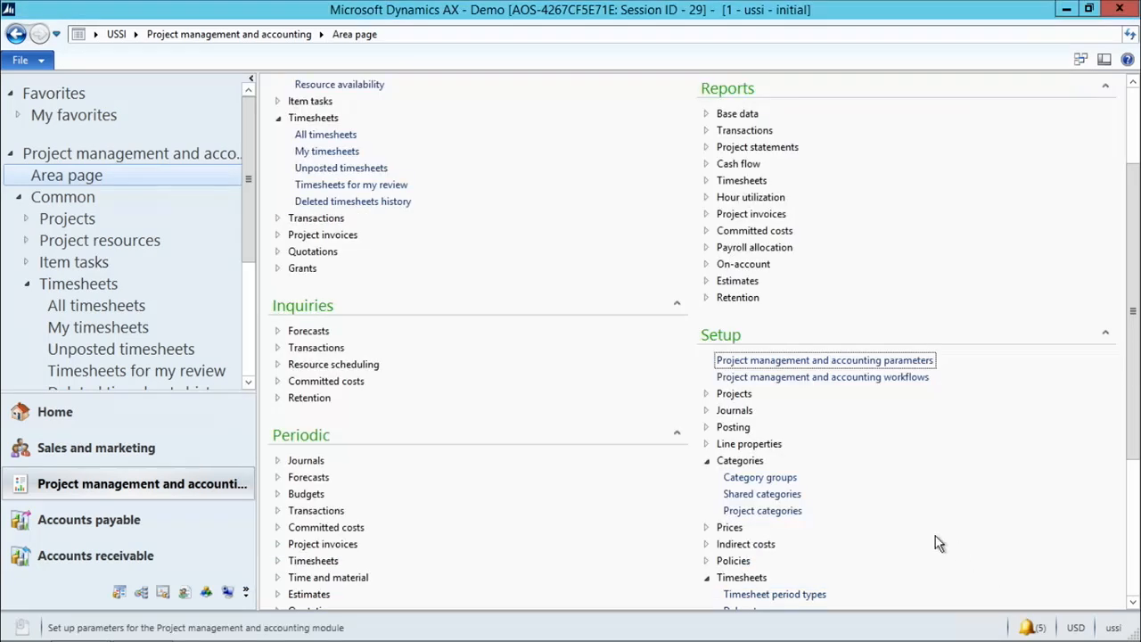
Create a project category from the shared category absence test and assign it to the Project category group
click(799, 515)
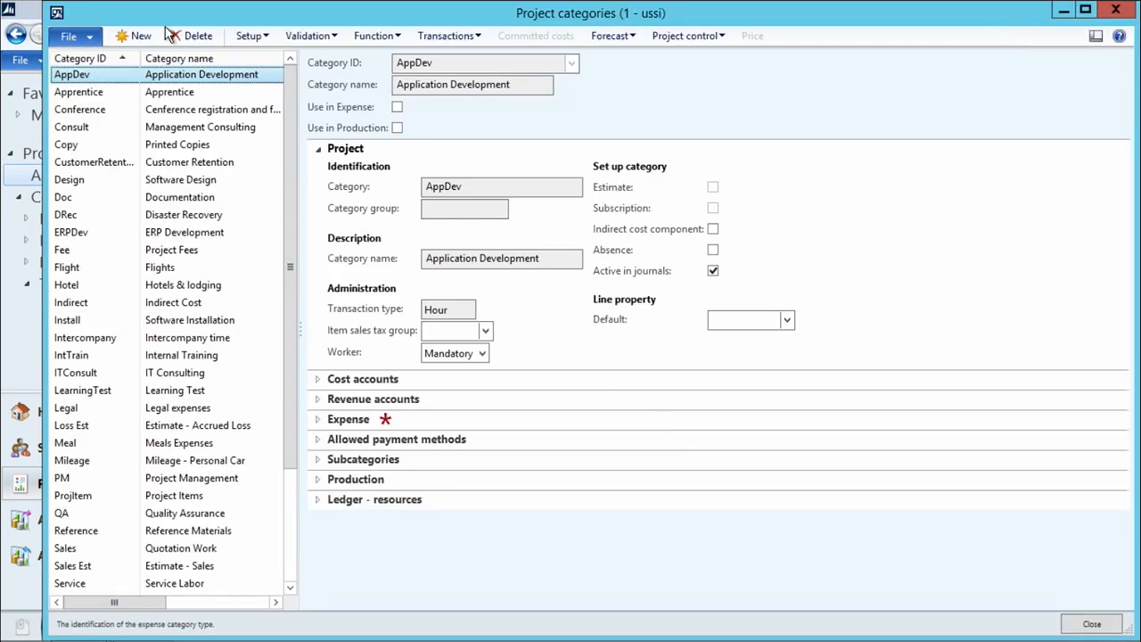
click(138, 37)
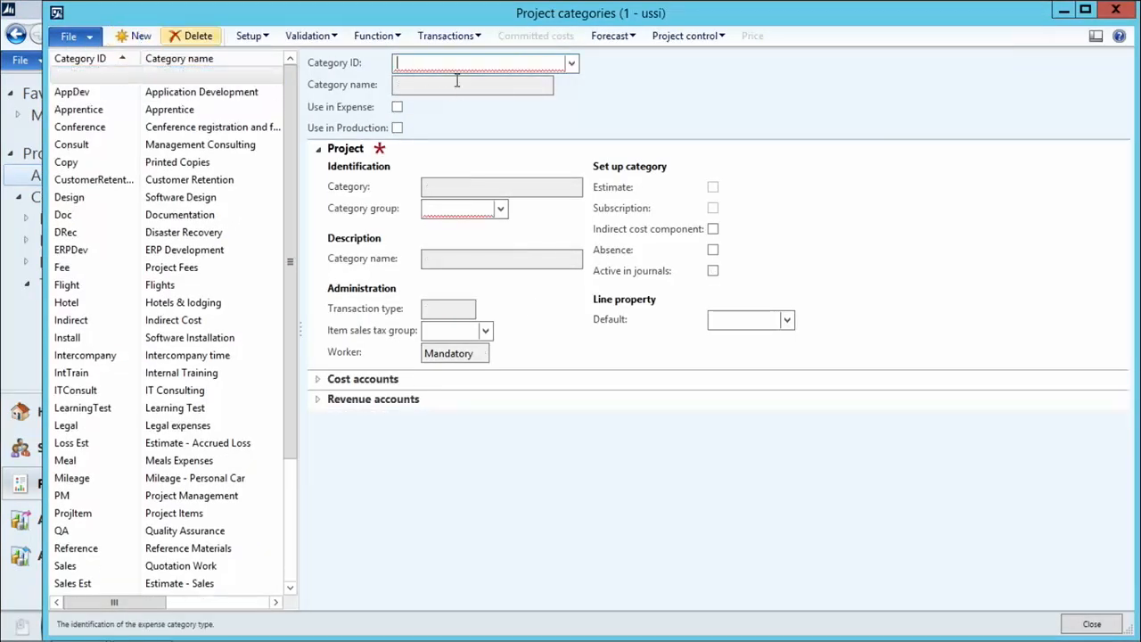
text(absence test)
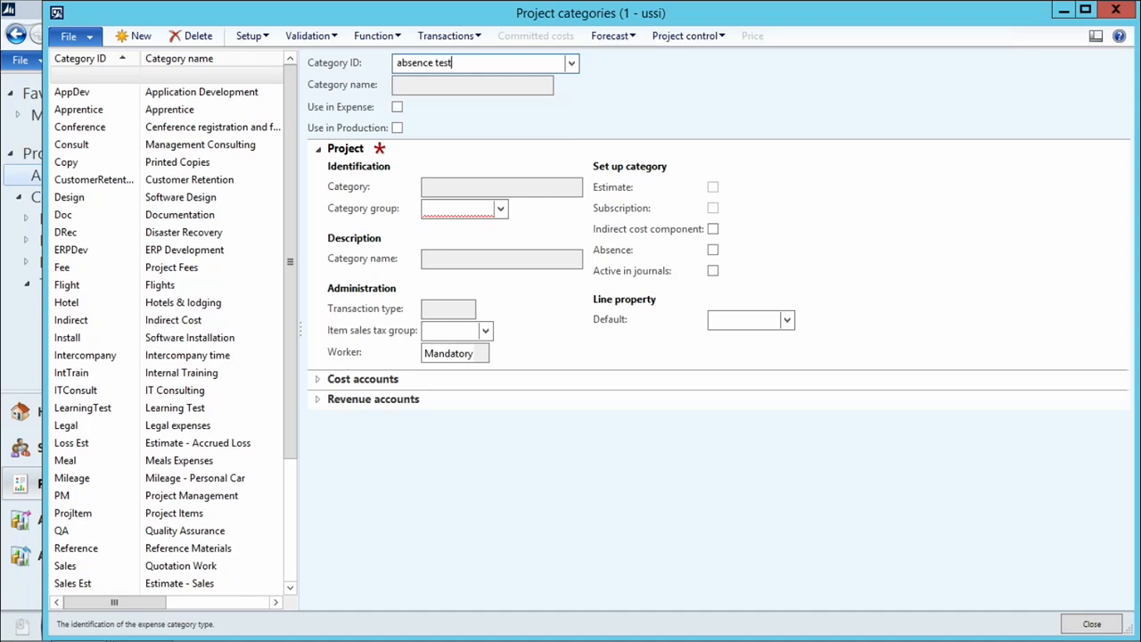
key(Tab)
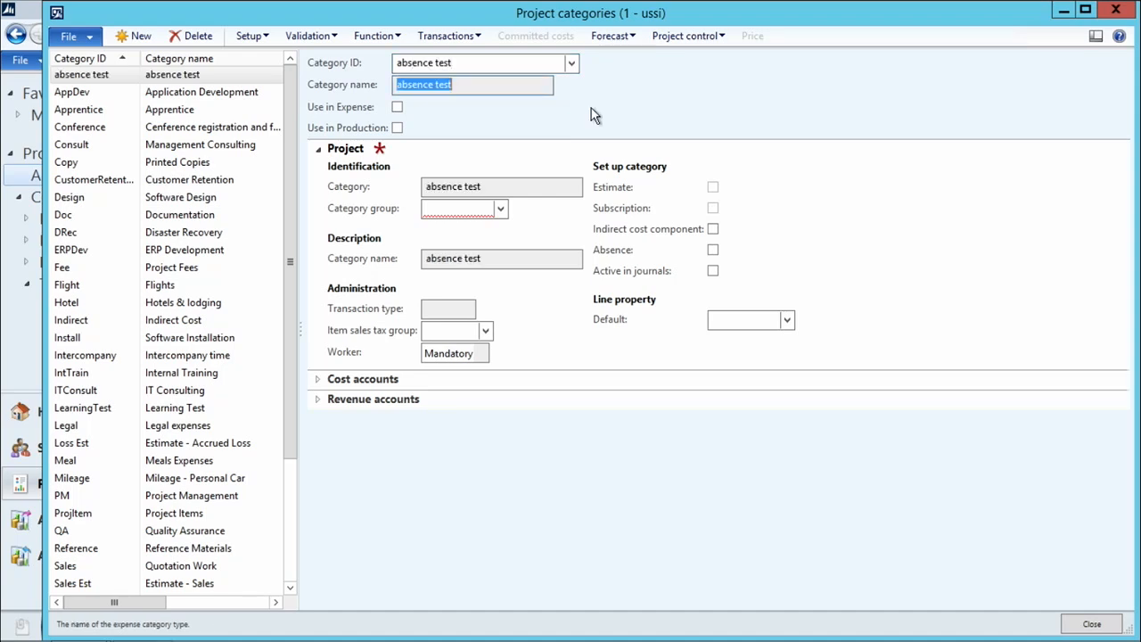
click(502, 213)
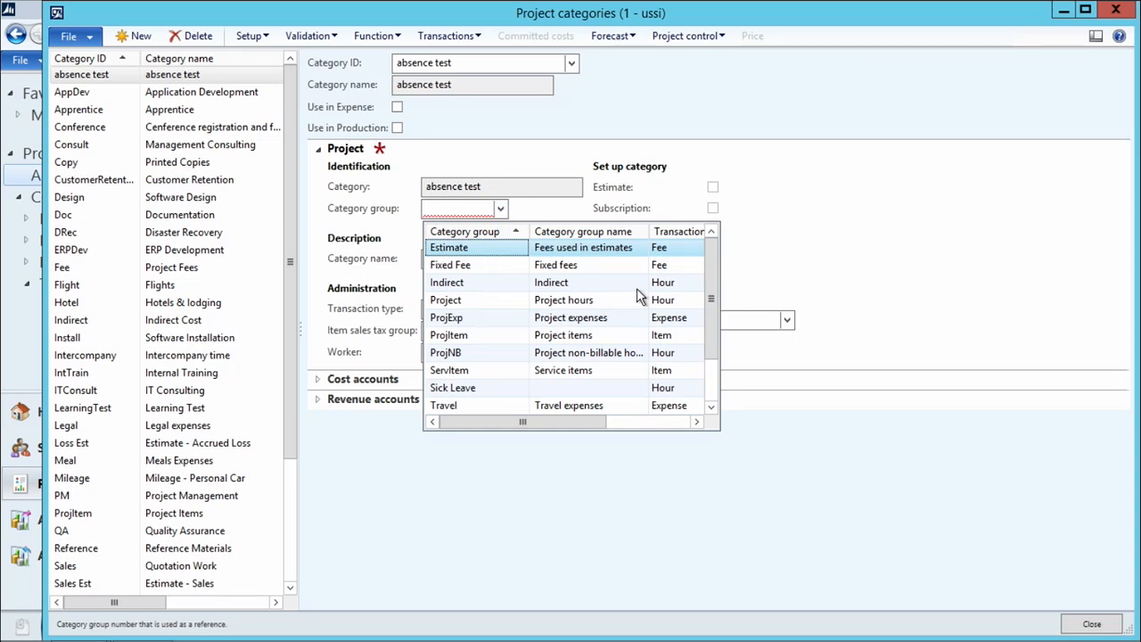
click(484, 305)
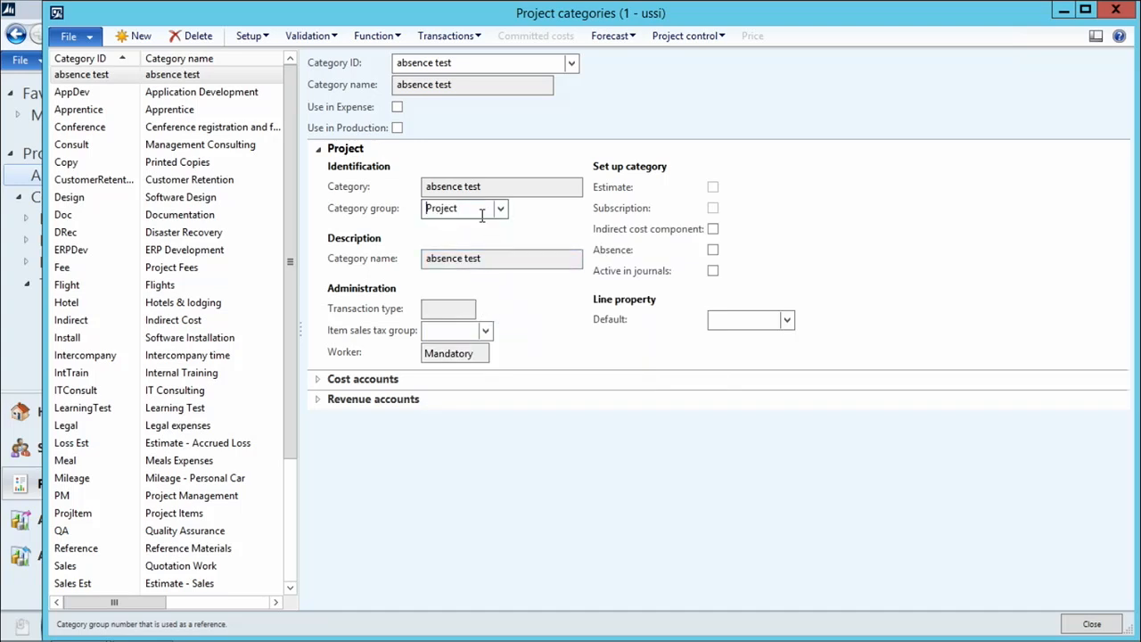
Make the absence test project category active in journals, mark it for absence, and close the project categories
click(713, 271)
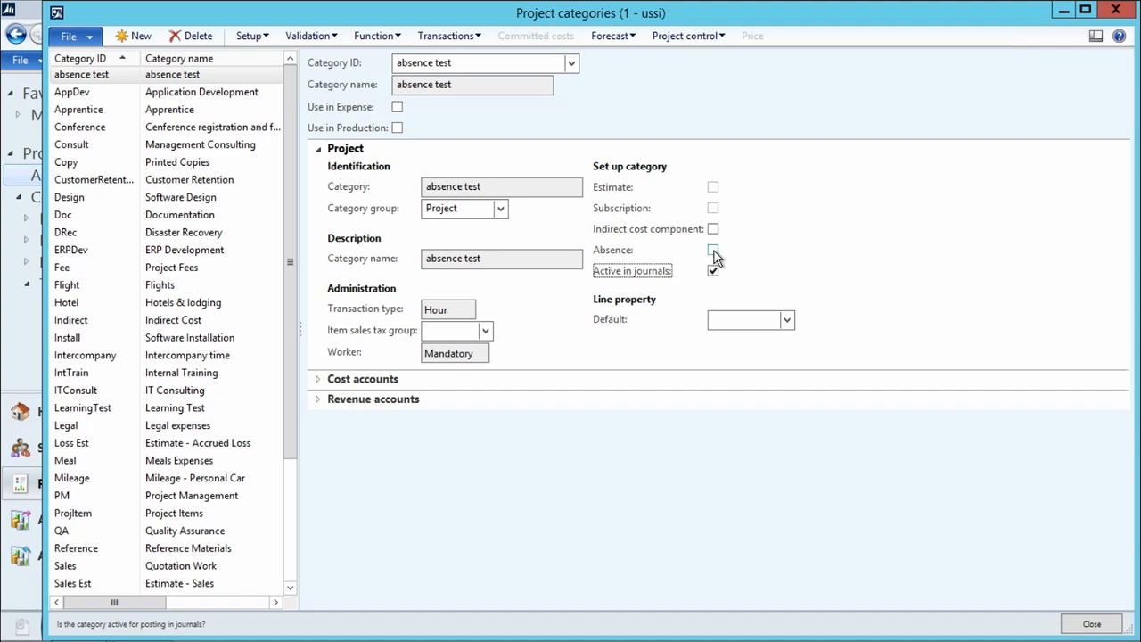
click(713, 252)
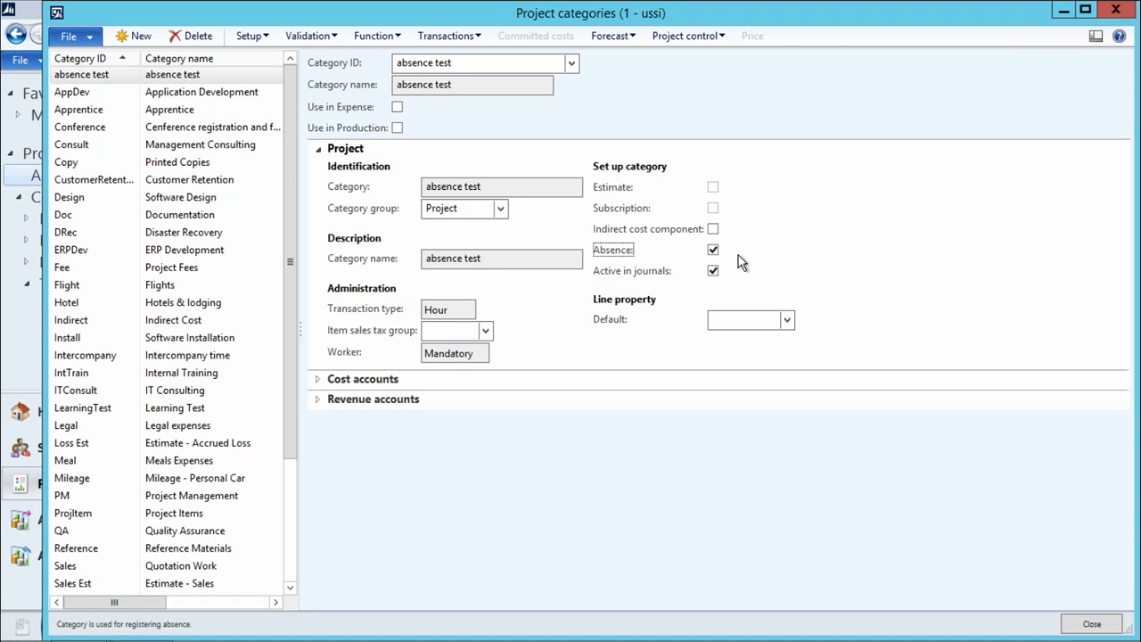
click(1090, 622)
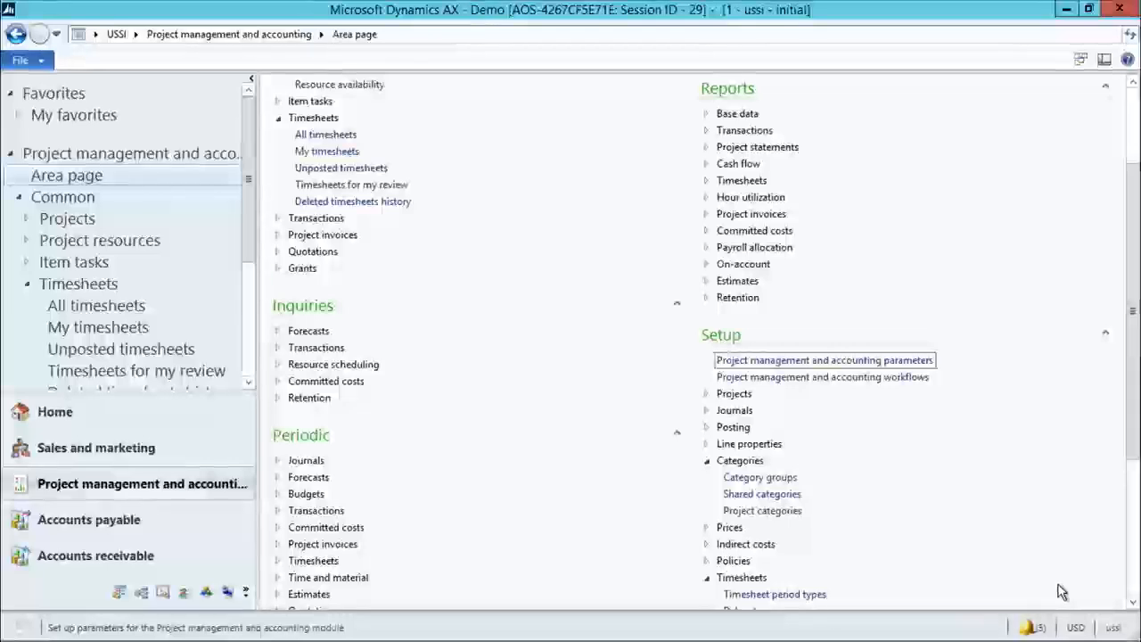